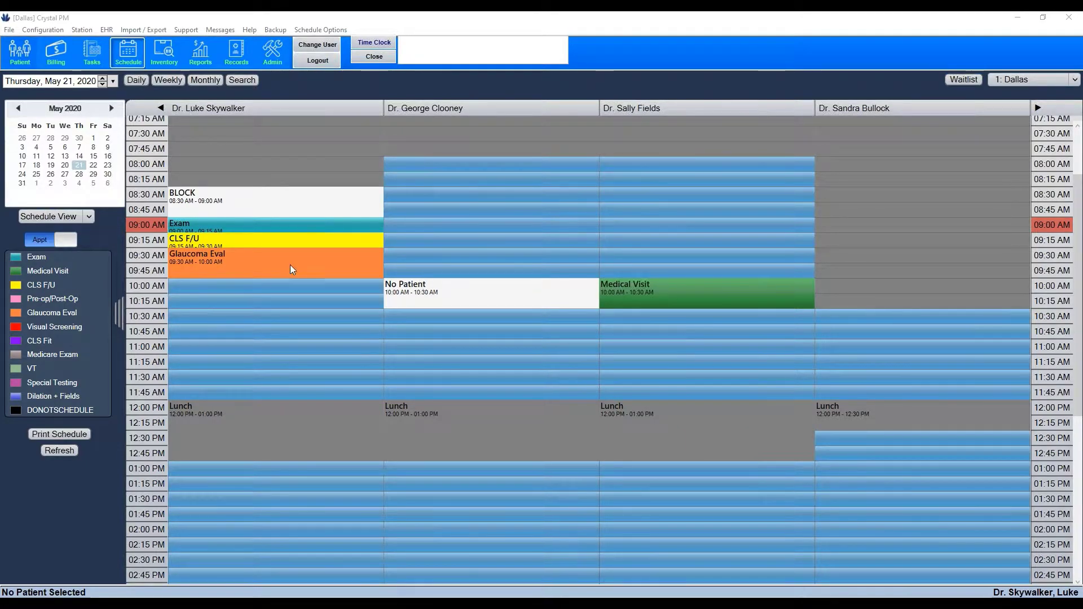
Change the Schedule View dropdown to Template Editor.
{"action": "left_click", "coordinate": [88, 218]}
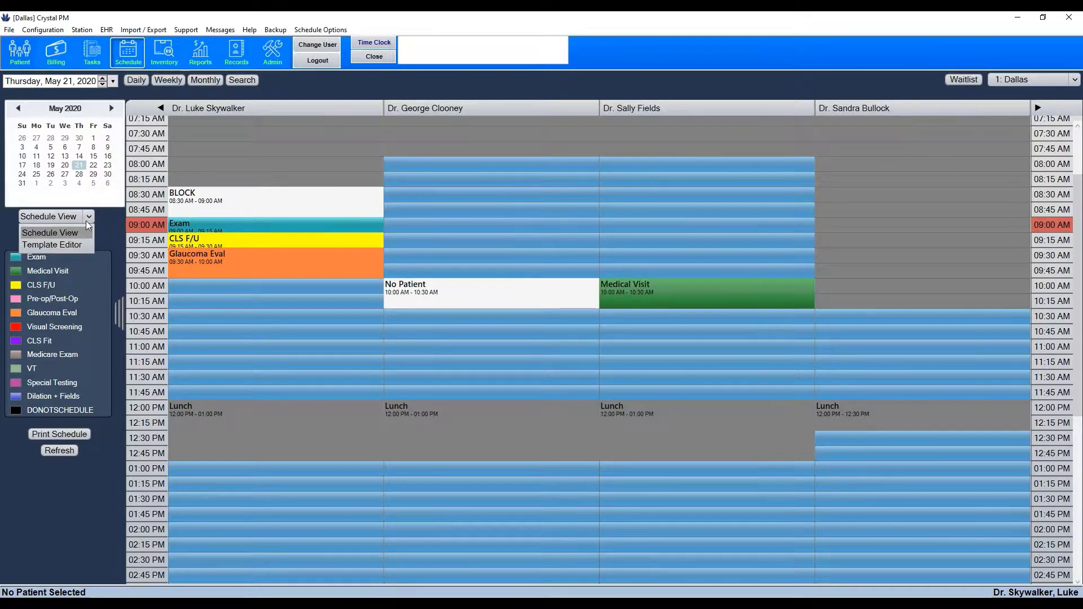
{"action": "left_click", "coordinate": [54, 246]}
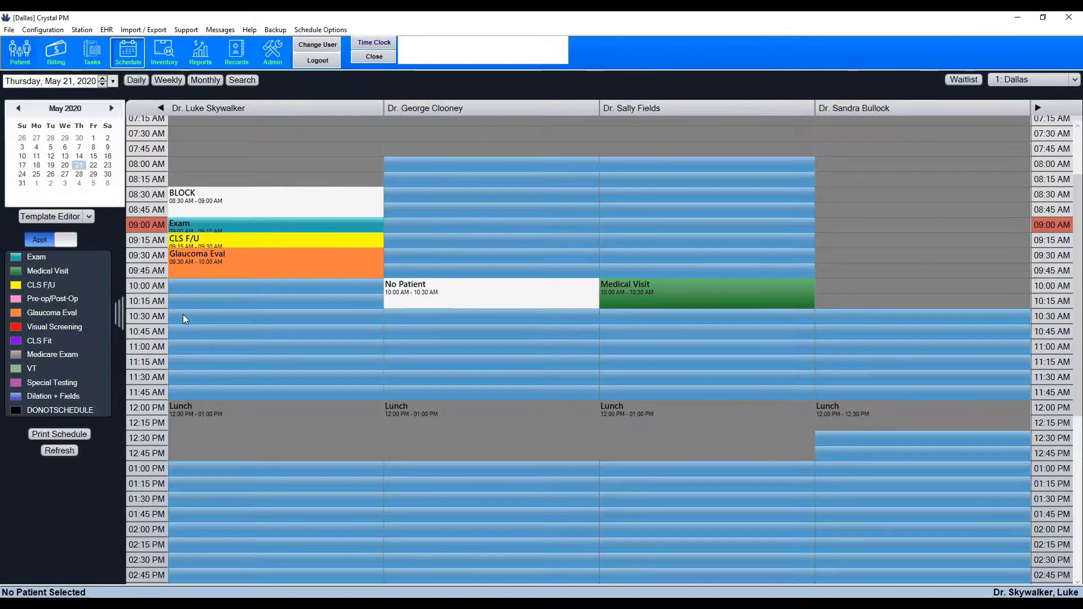
Save a first-provider 10:00 AM template with notes 'Do Not Schedule' and duration 60.
{"action": "double_click", "coordinate": [175, 285]}
{"action": "left_click_drag", "start_coordinate": [195, 142], "coordinate": [425, 177]}
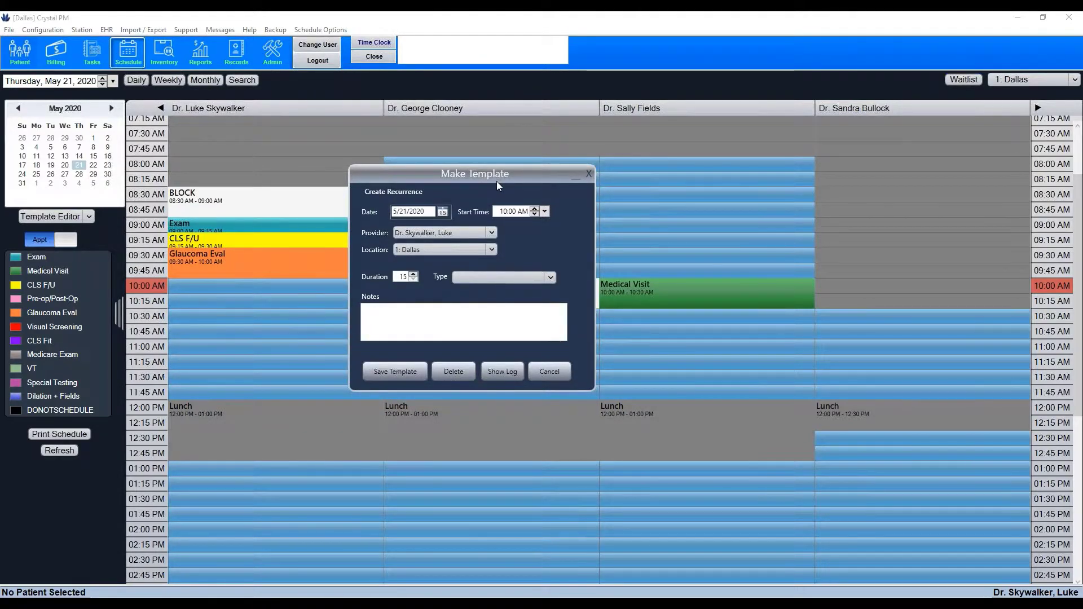
{"action": "left_click", "coordinate": [407, 325]}
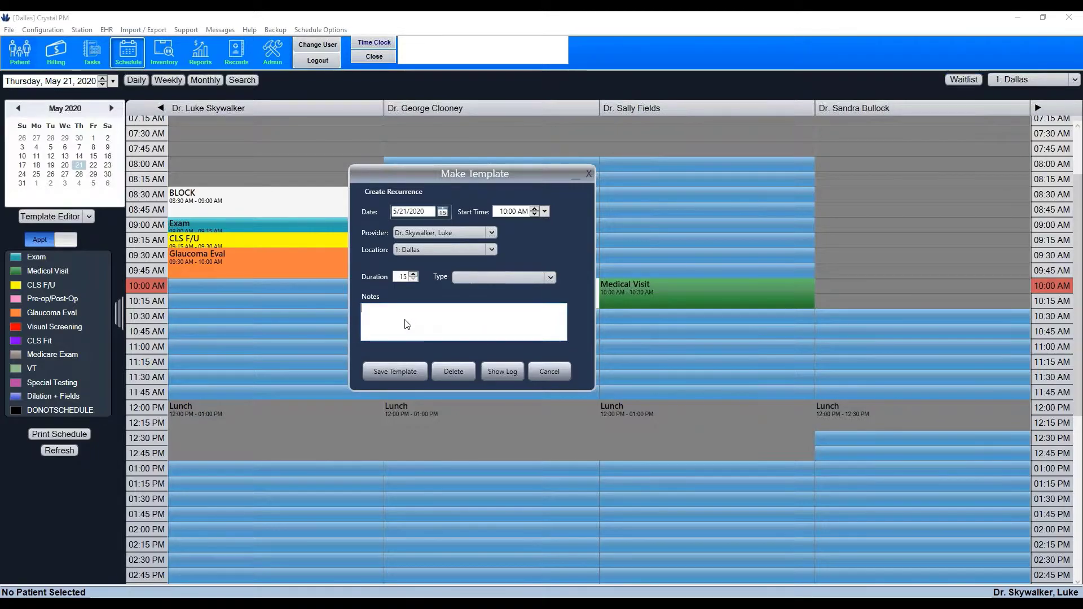
{"action": "type", "text": "Do No S"}
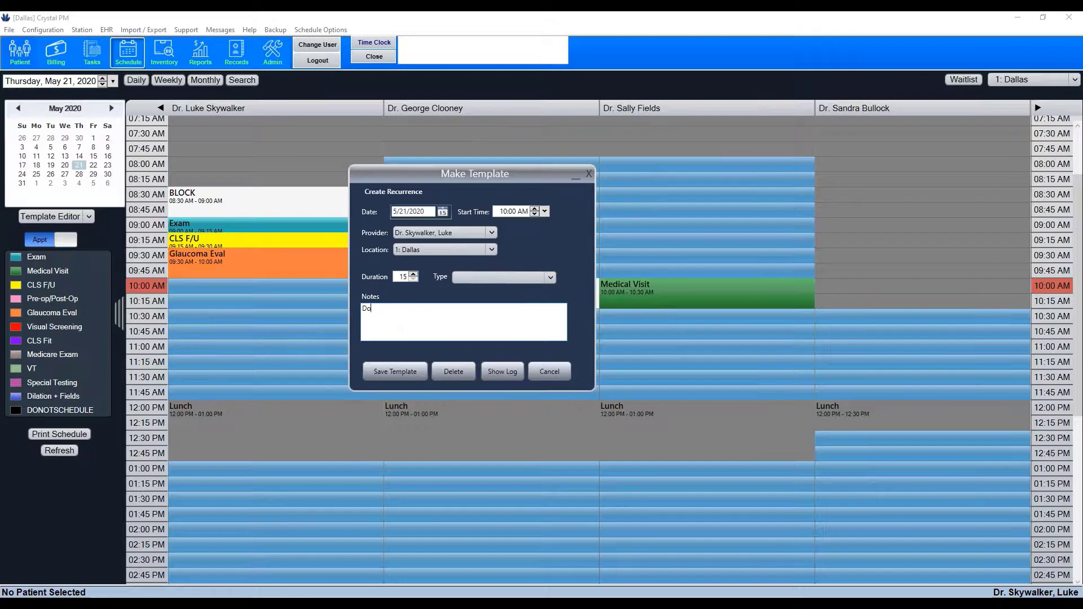
{"action": "key", "text": "BackSpace"}
{"action": "key", "text": "BackSpace"}
{"action": "key", "text": "BackSpace"}
{"action": "type", "text": "ot Sh"}
{"action": "key", "text": "BackSpace"}
{"action": "type", "text": "chedule"}
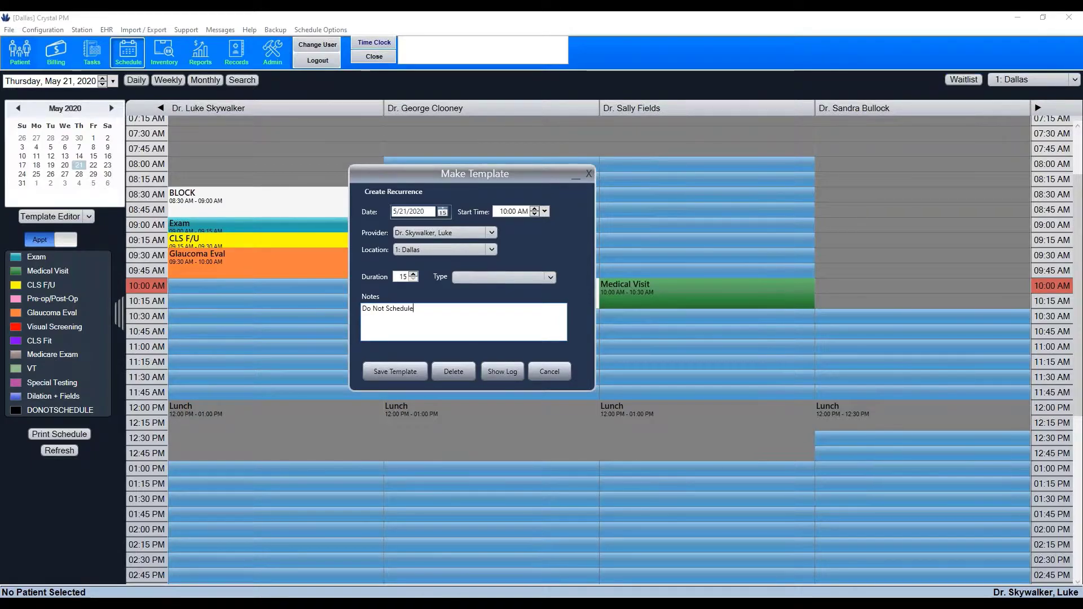
{"action": "double_click", "coordinate": [403, 276]}
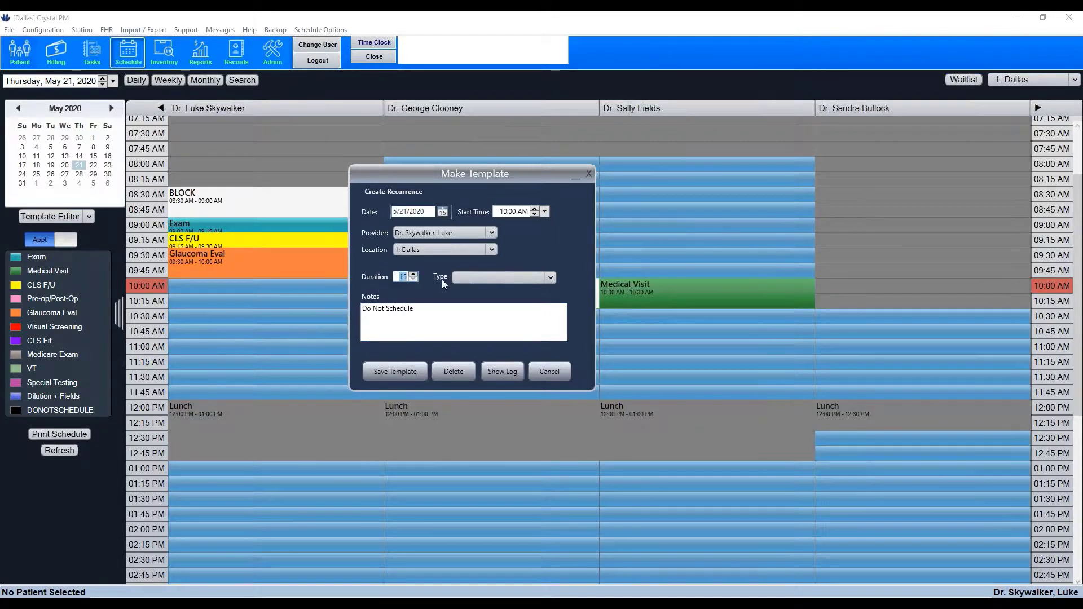
{"action": "type", "text": "60"}
{"action": "left_click", "coordinate": [412, 374]}
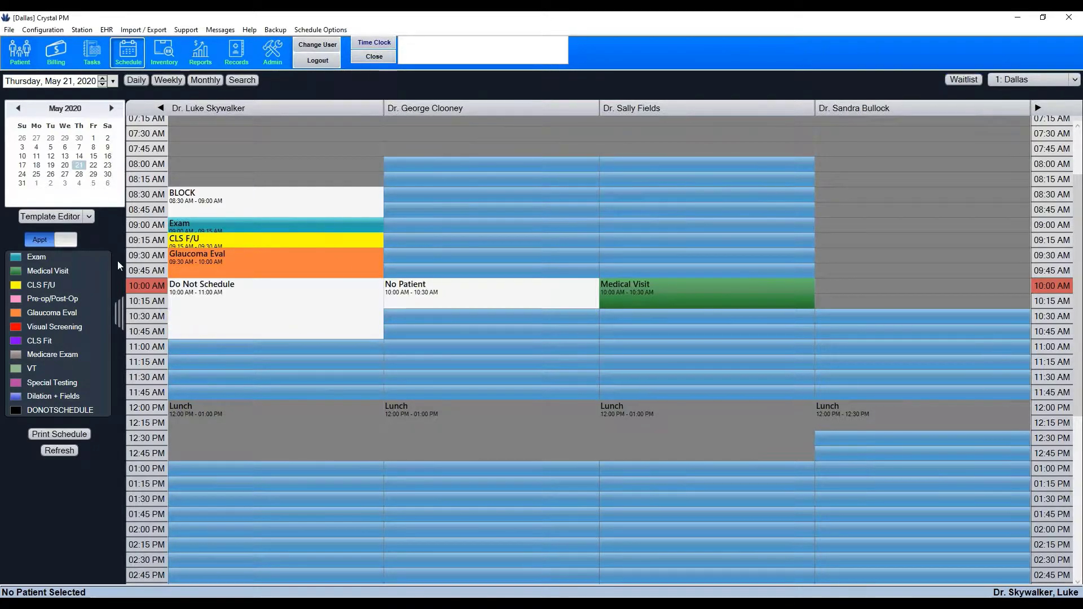
Switch back to Schedule View and toggle the colour legend between Status and Appt.
{"action": "left_click", "coordinate": [90, 218]}
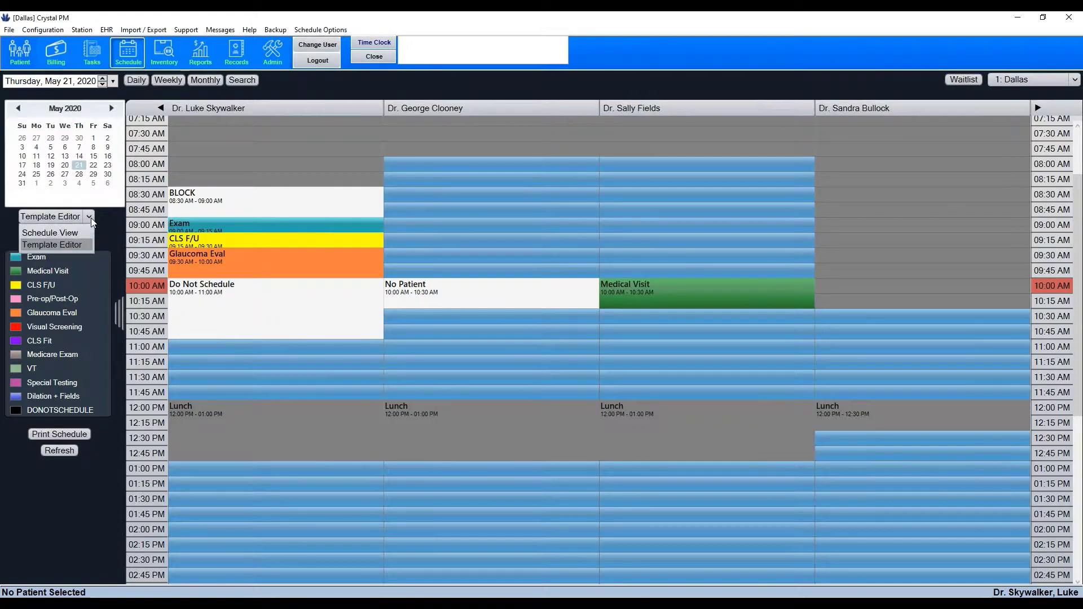
{"action": "left_click", "coordinate": [55, 233]}
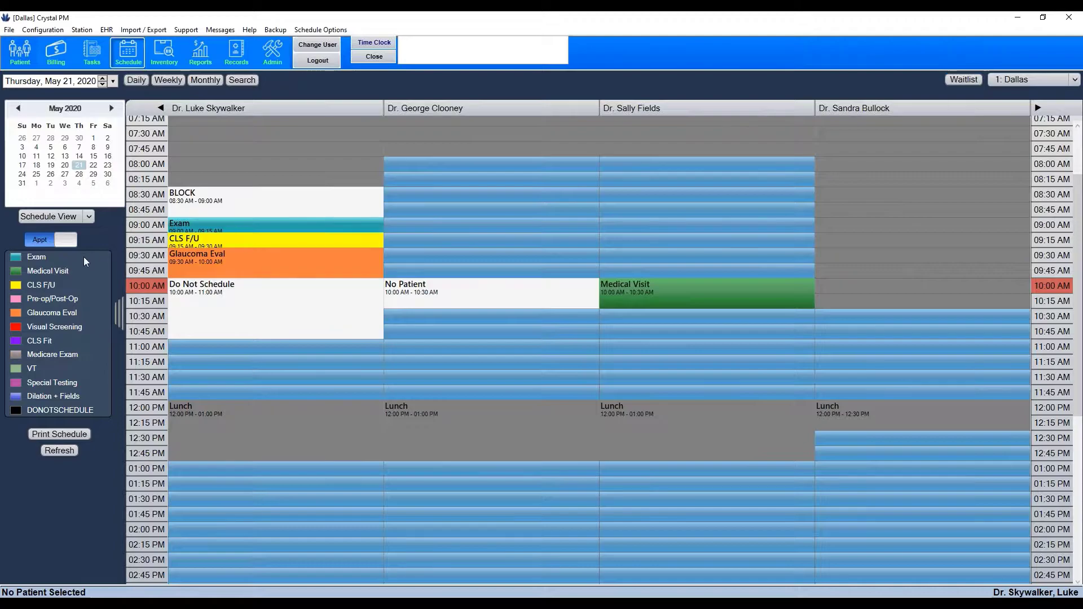
{"action": "left_click", "coordinate": [41, 245]}
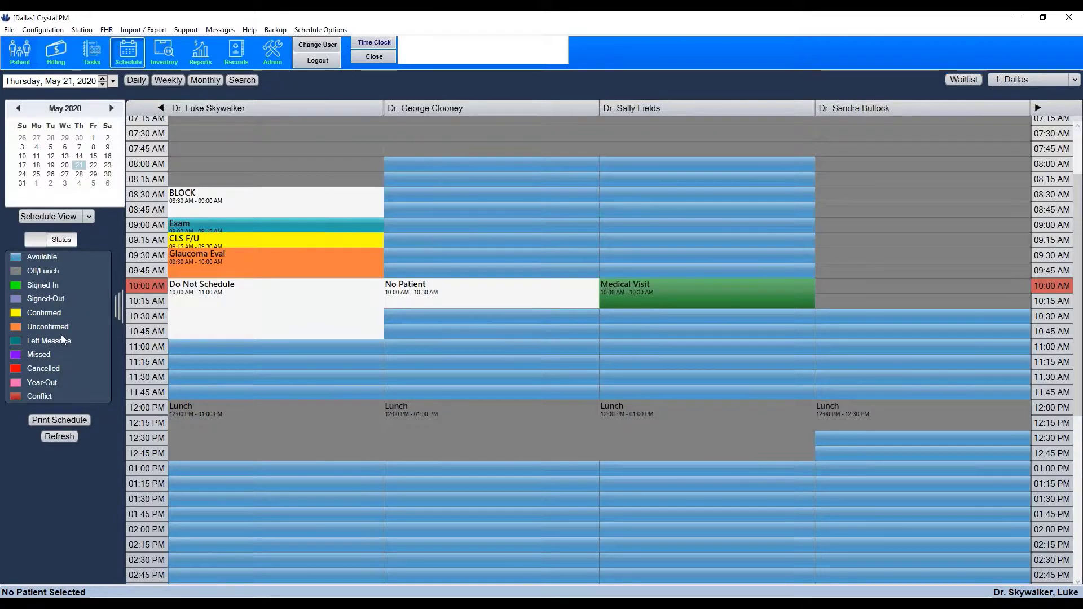
{"action": "left_click", "coordinate": [71, 242]}
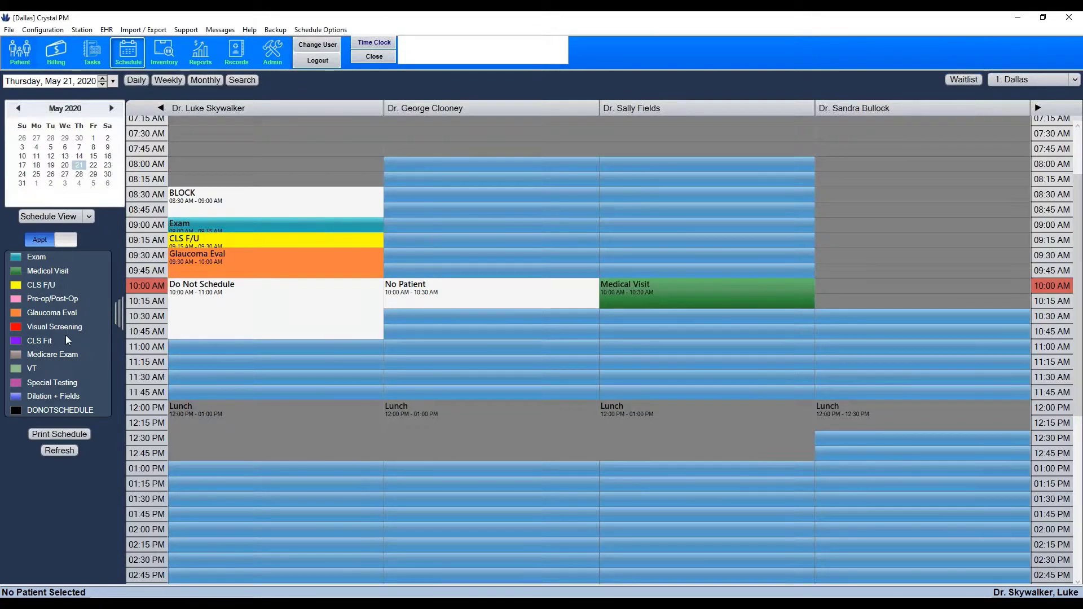
In Template Editor, save a 15-minute Special Testing template at 8:00 AM for Dr. Clooney.
{"action": "left_click", "coordinate": [90, 222]}
{"action": "left_click", "coordinate": [62, 246]}
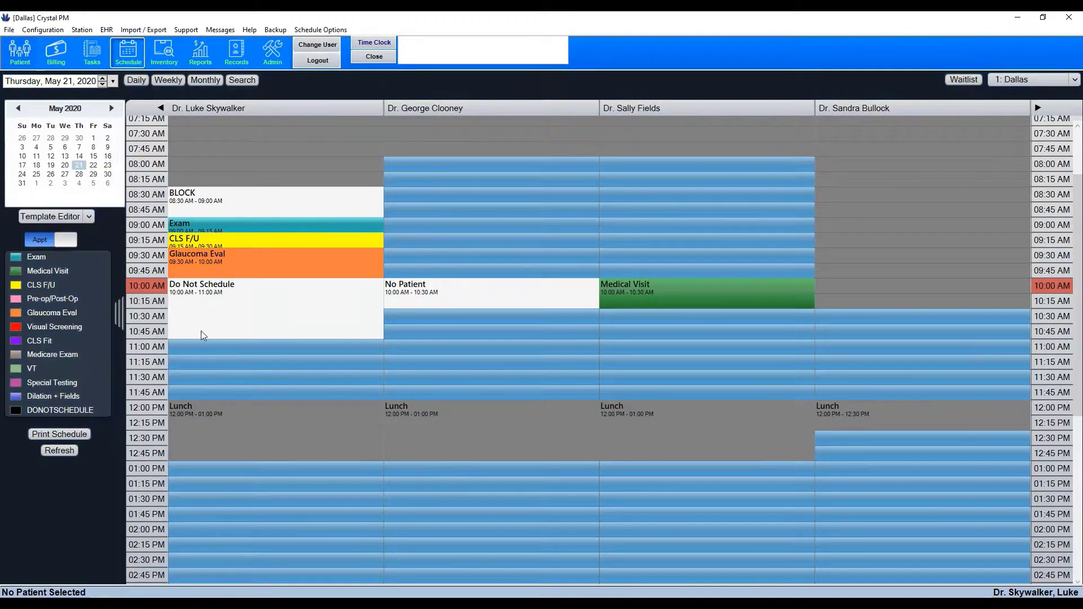
{"action": "double_click", "coordinate": [404, 165]}
{"action": "left_click_drag", "start_coordinate": [332, 149], "coordinate": [555, 136]}
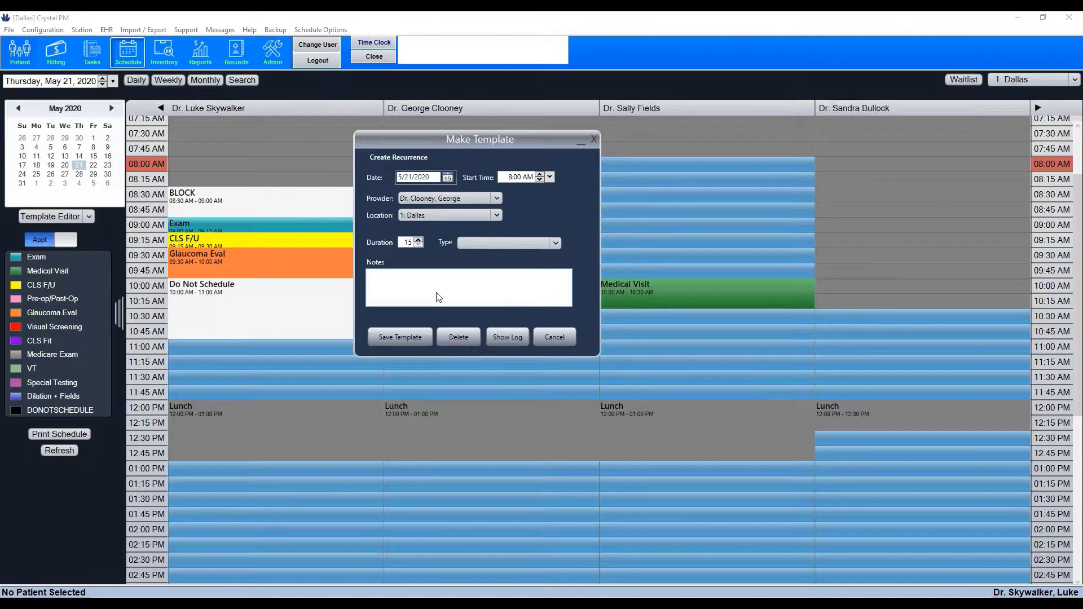
{"action": "left_click", "coordinate": [554, 244]}
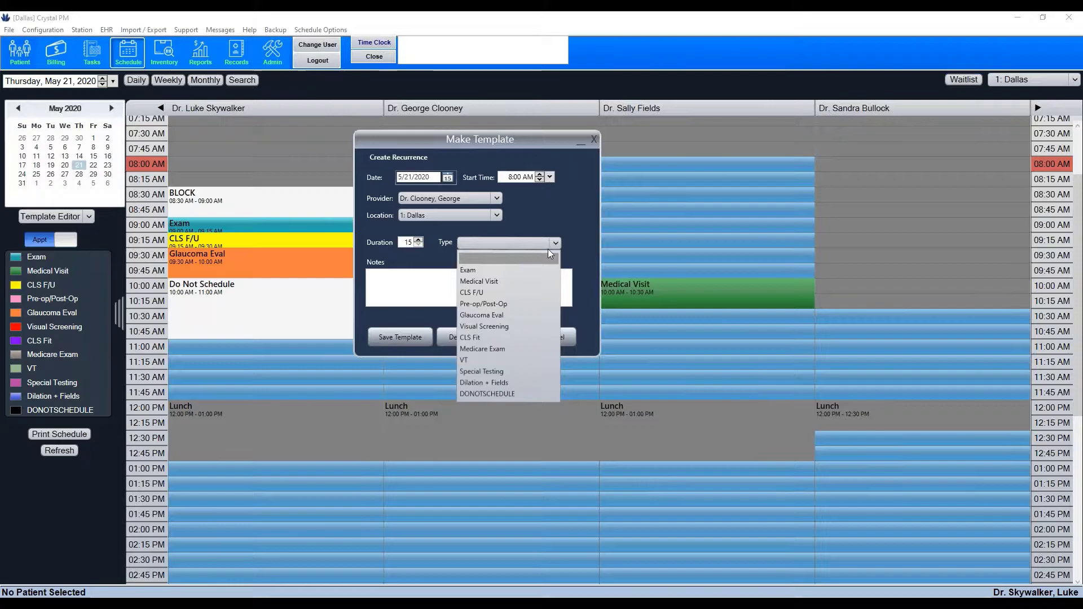
{"action": "left_click", "coordinate": [520, 372]}
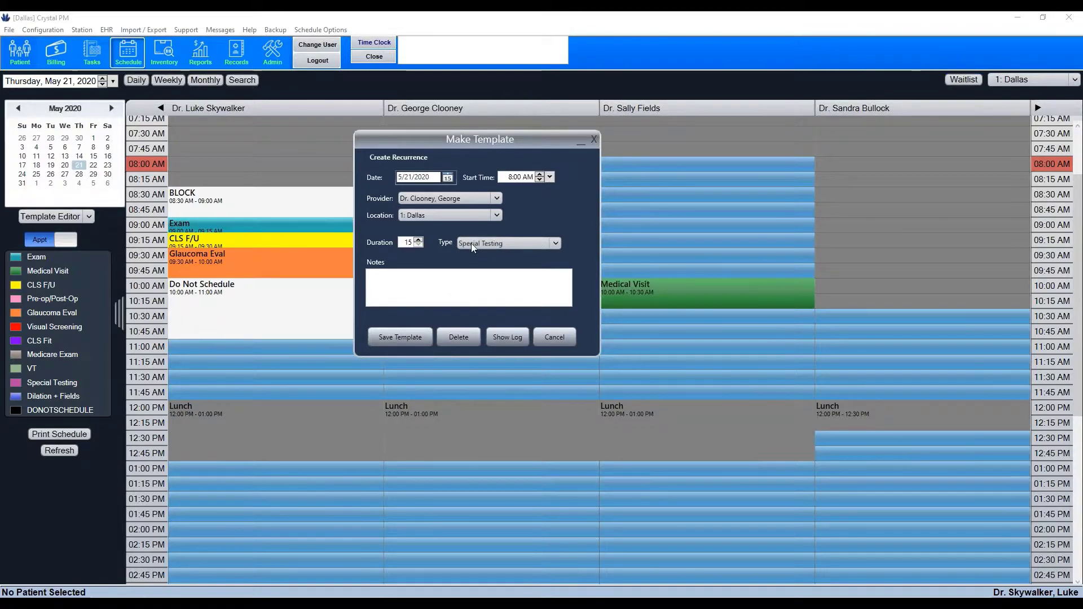
{"action": "double_click", "coordinate": [413, 244]}
{"action": "left_click", "coordinate": [401, 338]}
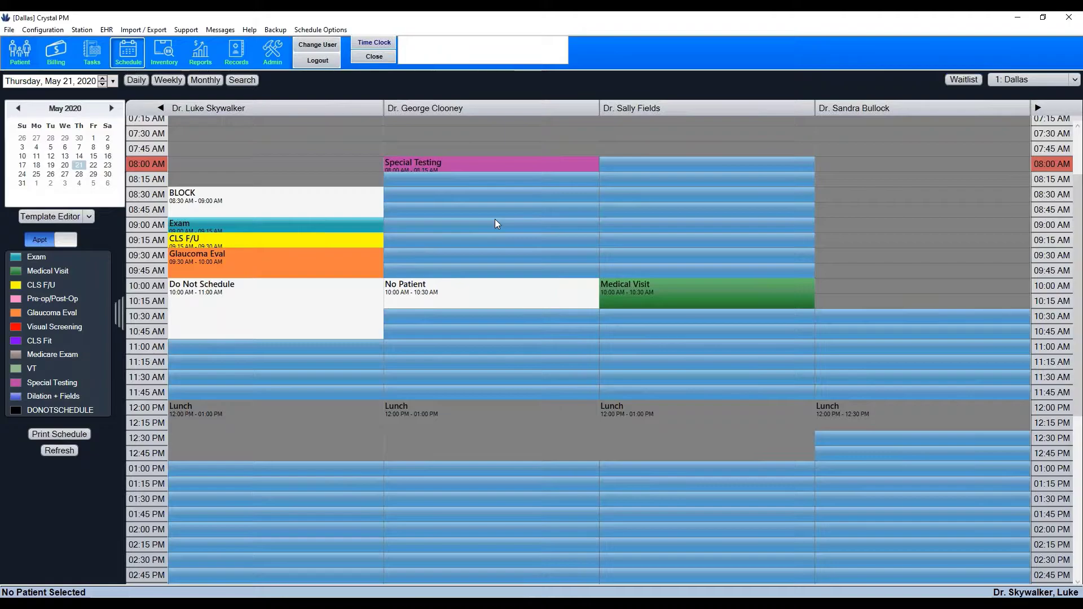
Start Dr. Fields' 8:00 AM template and set its Type to Exam.
{"action": "double_click", "coordinate": [618, 165]}
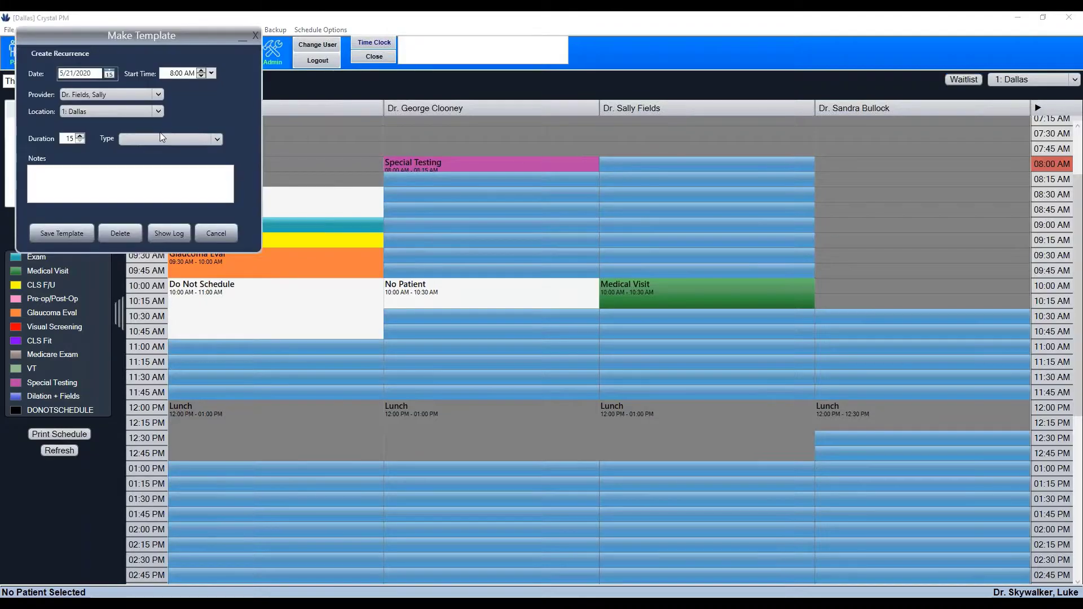
{"action": "left_click_drag", "start_coordinate": [126, 43], "coordinate": [540, 170]}
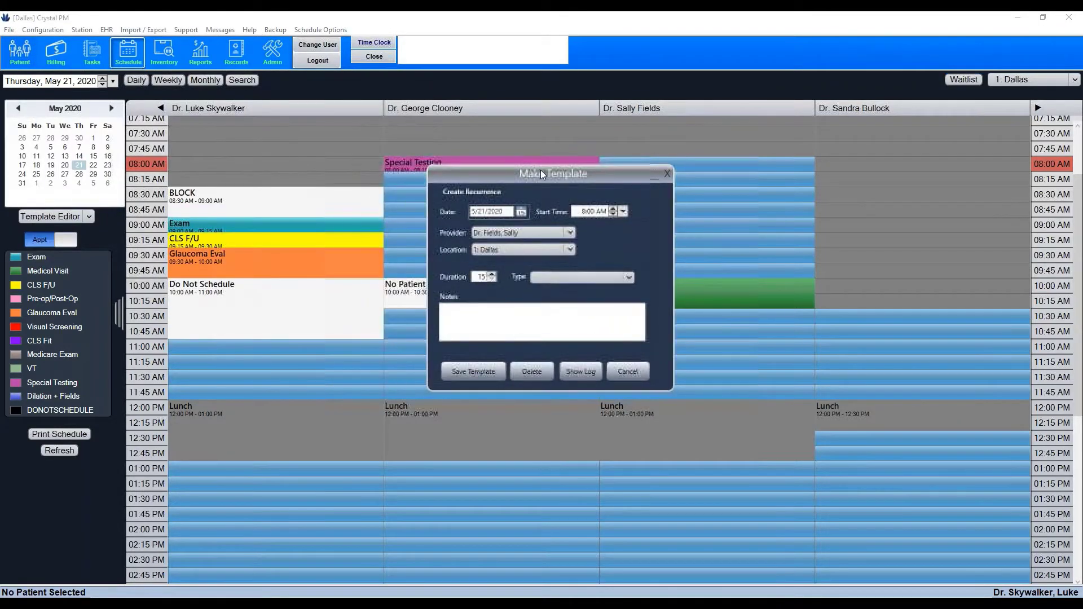
{"action": "left_click", "coordinate": [627, 278]}
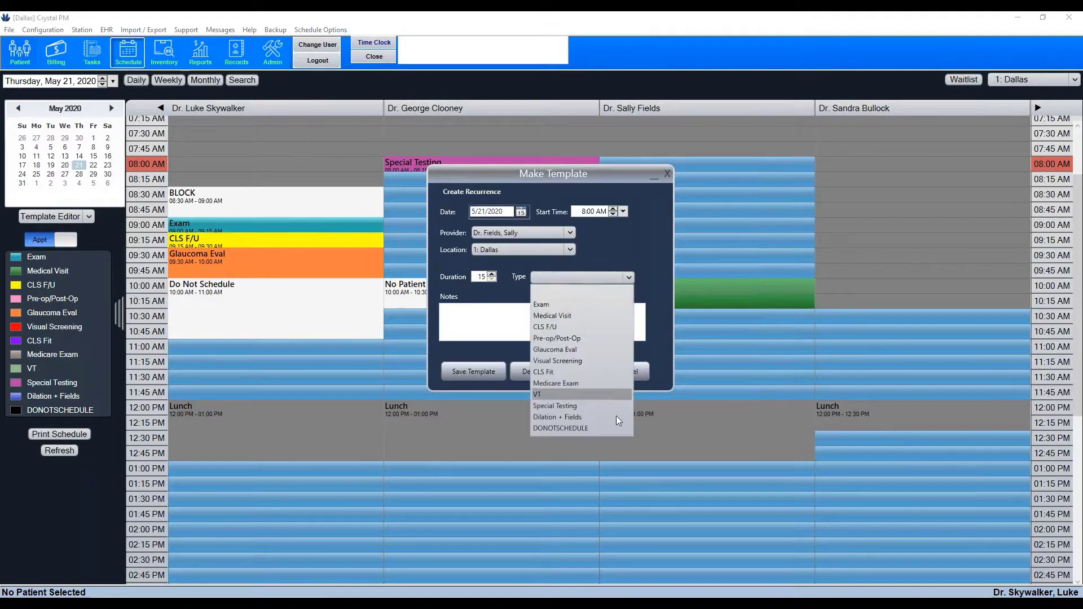
{"action": "left_click", "coordinate": [593, 305]}
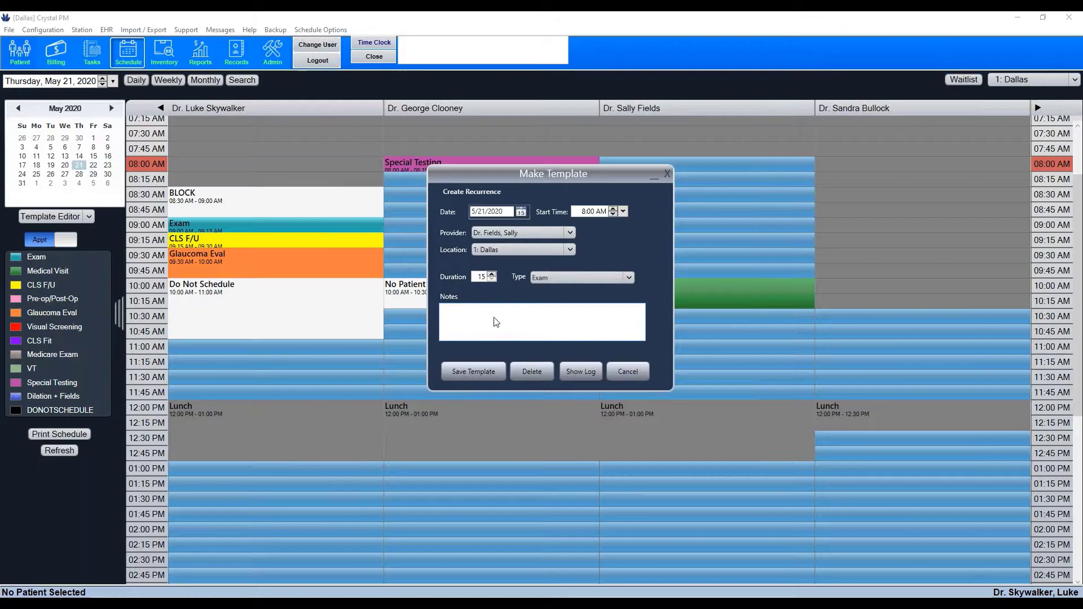
{"action": "left_click", "coordinate": [482, 280]}
Open the recurrence options, keep Every Weekday, and enable a Repeat Until end date.
{"action": "left_click", "coordinate": [472, 192]}
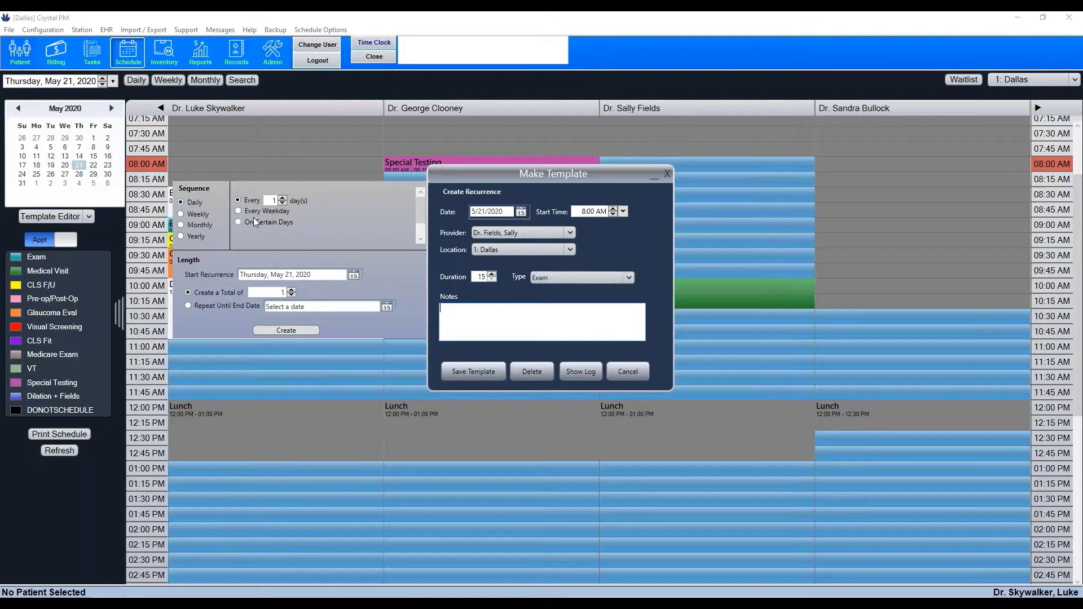
{"action": "left_click", "coordinate": [238, 211]}
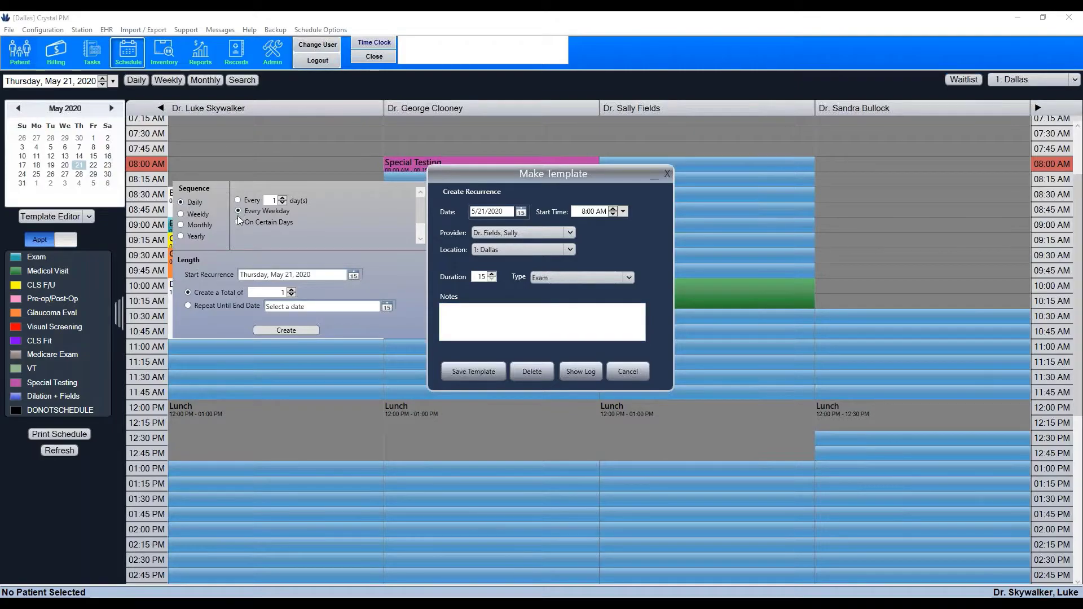
{"action": "left_click", "coordinate": [238, 222]}
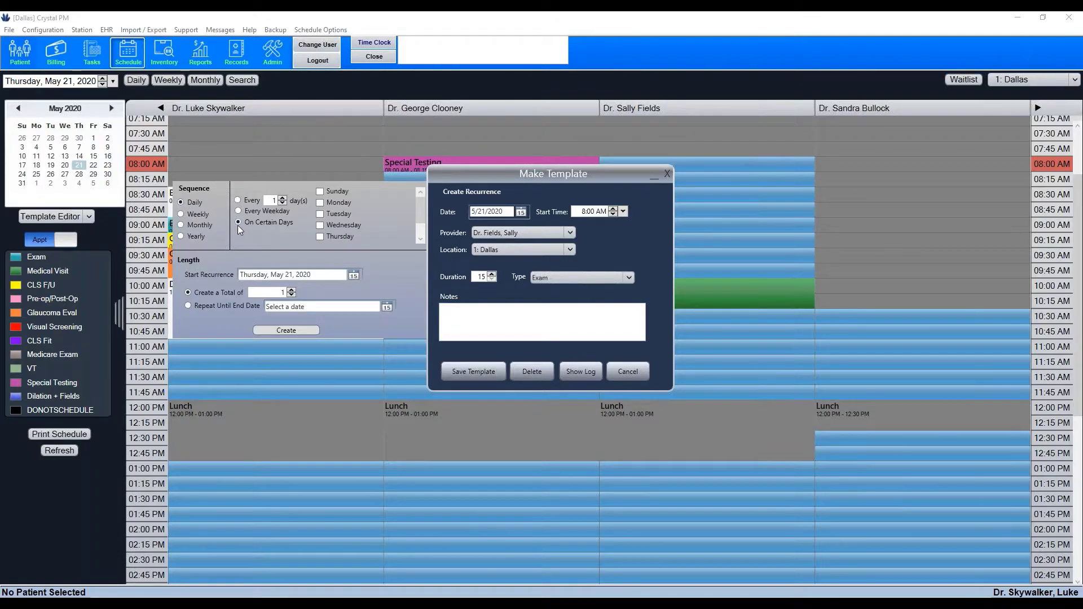
{"action": "left_click", "coordinate": [237, 210]}
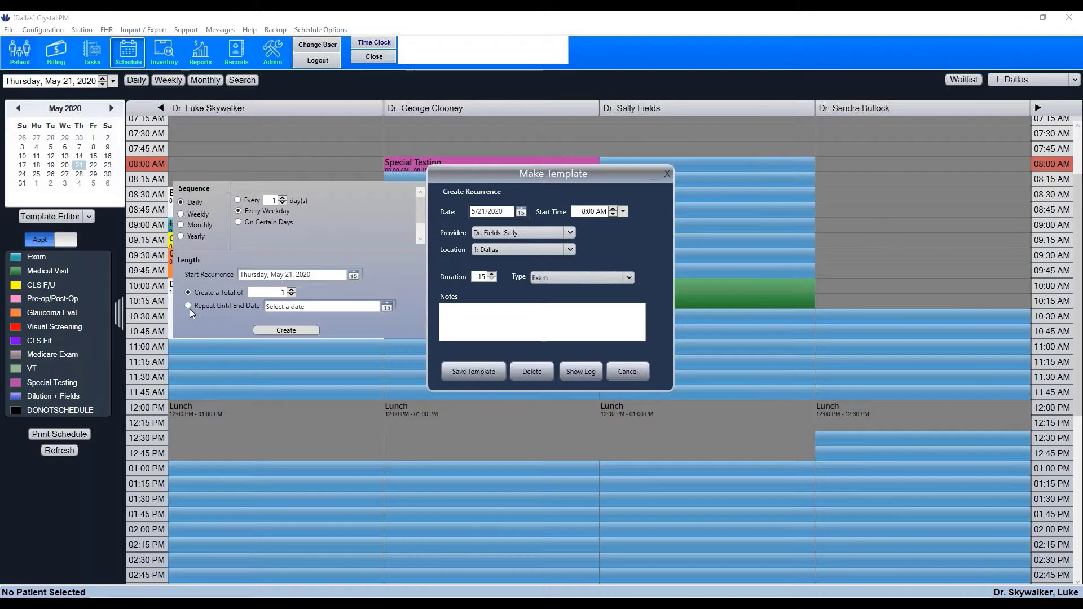
{"action": "left_click", "coordinate": [235, 305]}
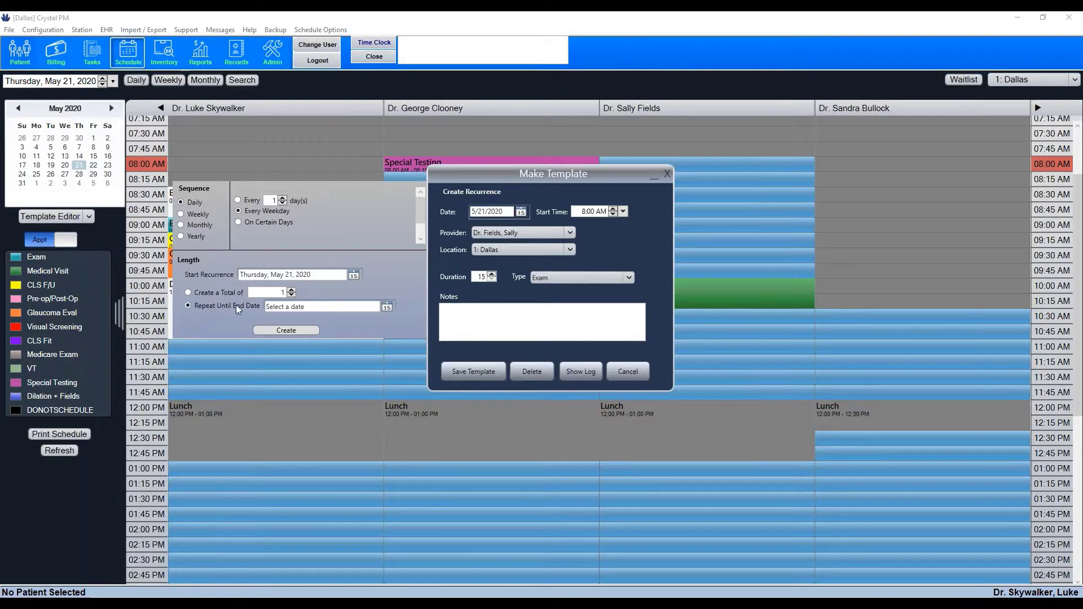
Pick 1/1/2025 as the end date and create the weekday Exam series.
{"action": "left_click", "coordinate": [386, 307]}
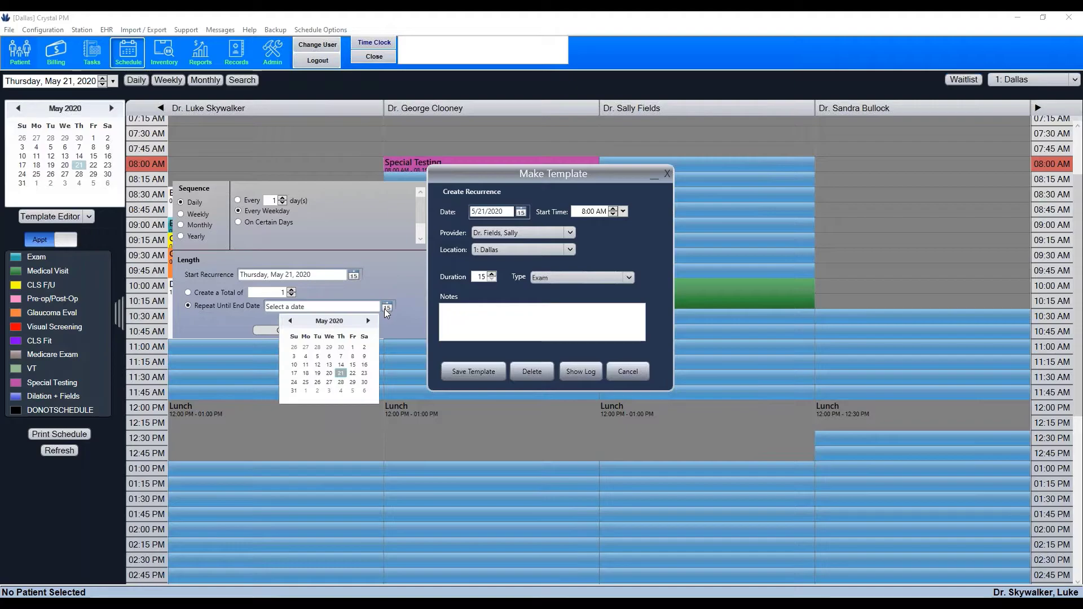
{"action": "left_click", "coordinate": [337, 322]}
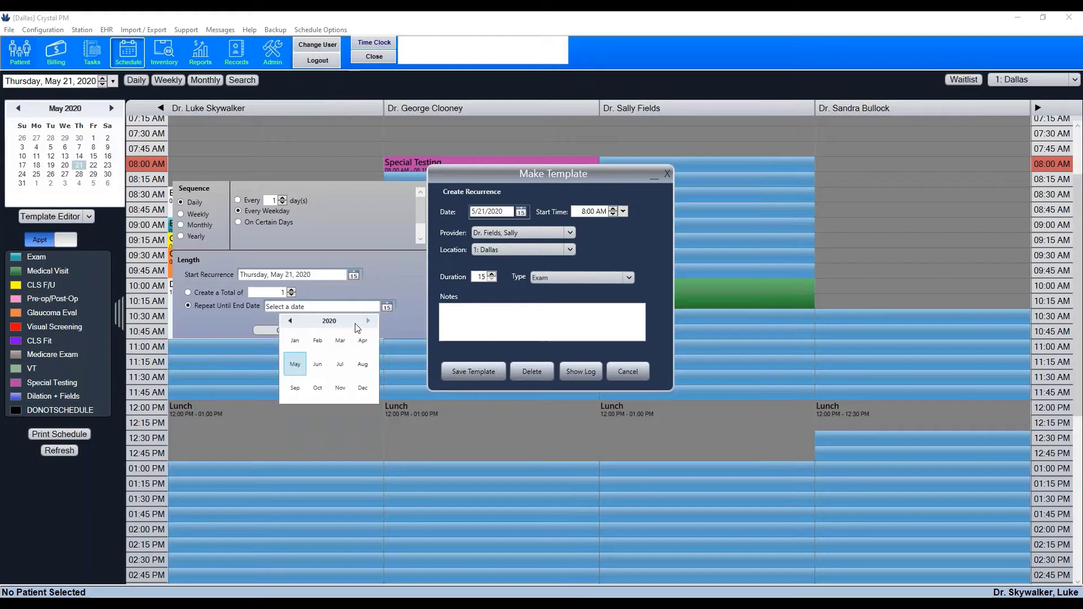
{"action": "left_click", "coordinate": [335, 322]}
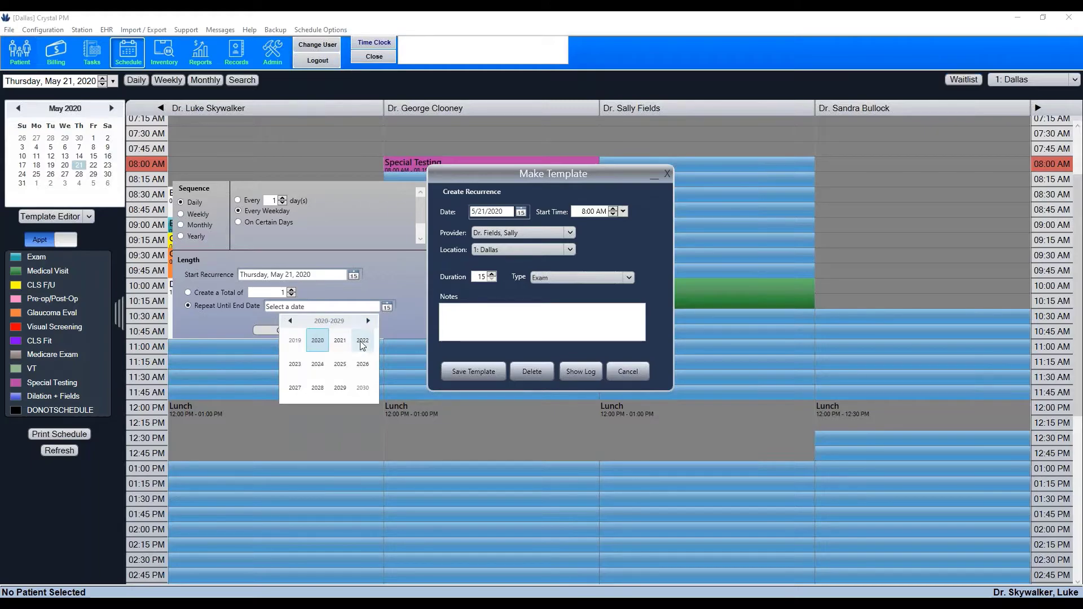
{"action": "left_click", "coordinate": [361, 393]}
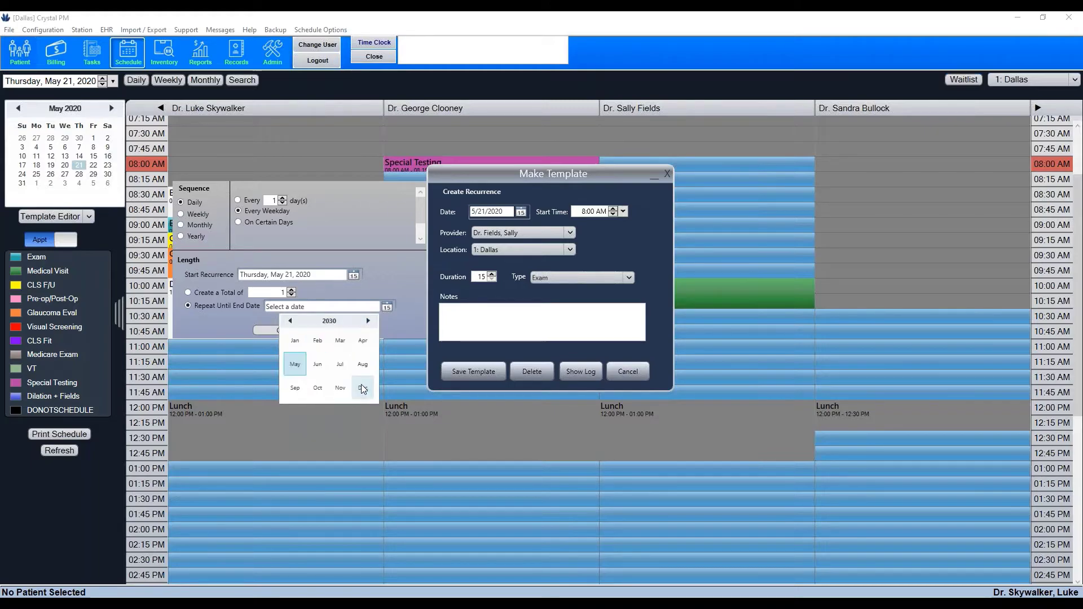
{"action": "left_click", "coordinate": [290, 321]}
{"action": "left_click", "coordinate": [290, 321]}
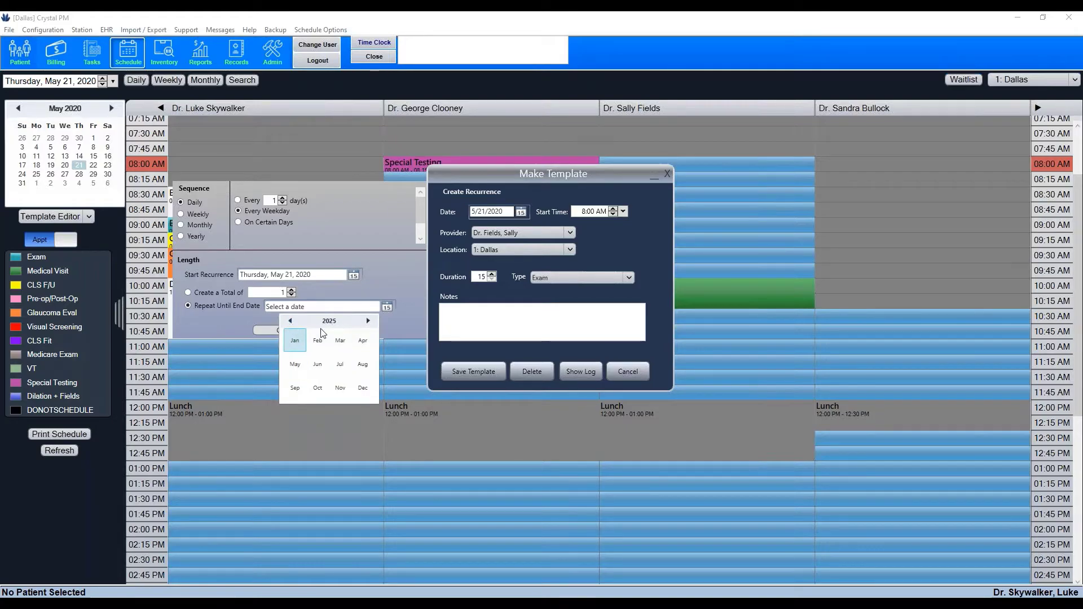
{"action": "left_click", "coordinate": [354, 292]}
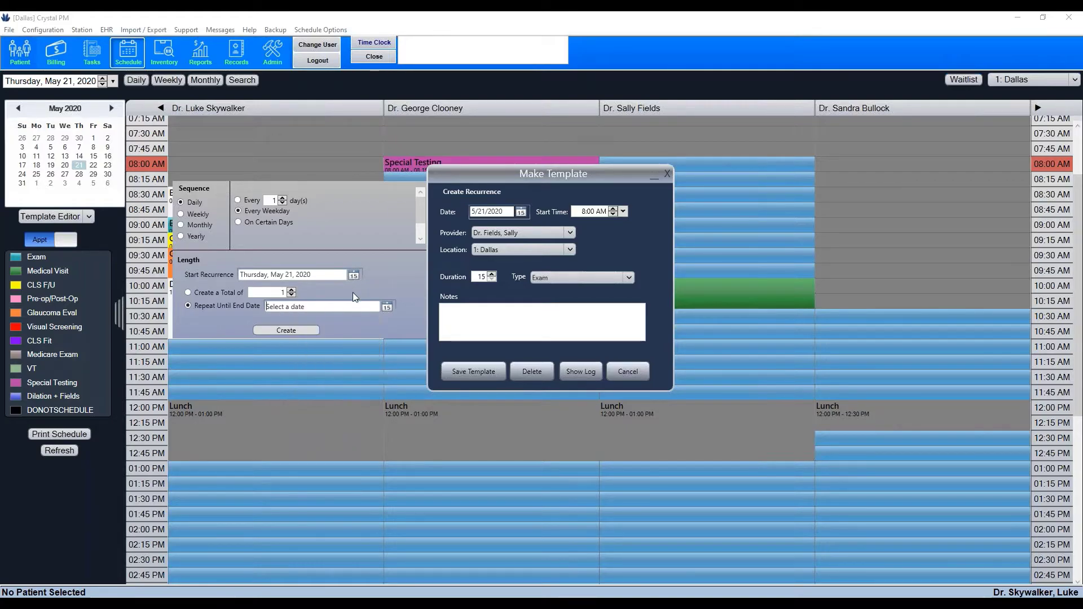
{"action": "left_click", "coordinate": [387, 308]}
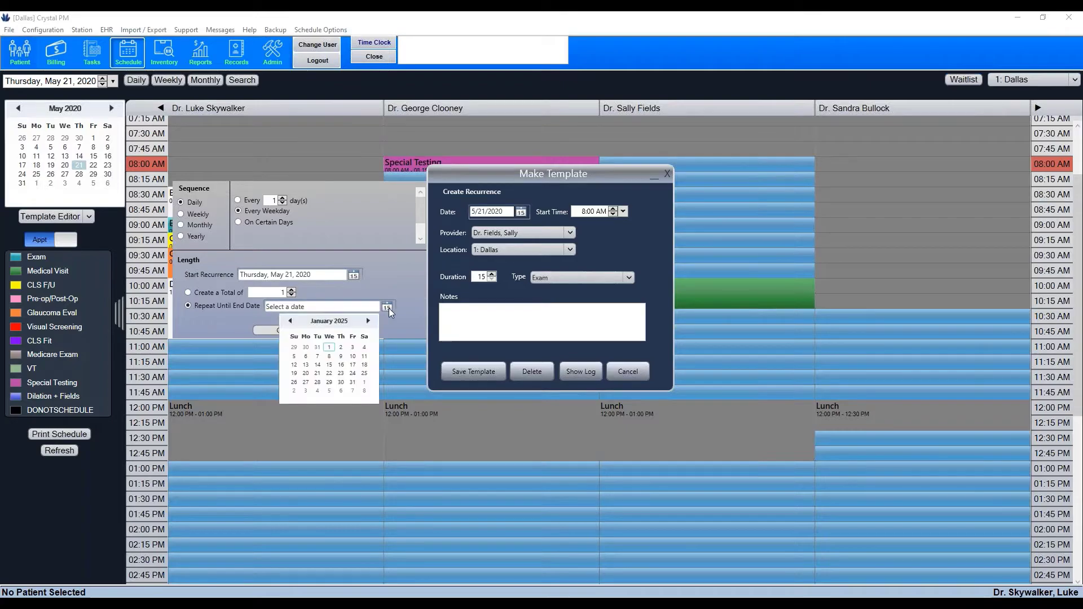
{"action": "left_click", "coordinate": [329, 348]}
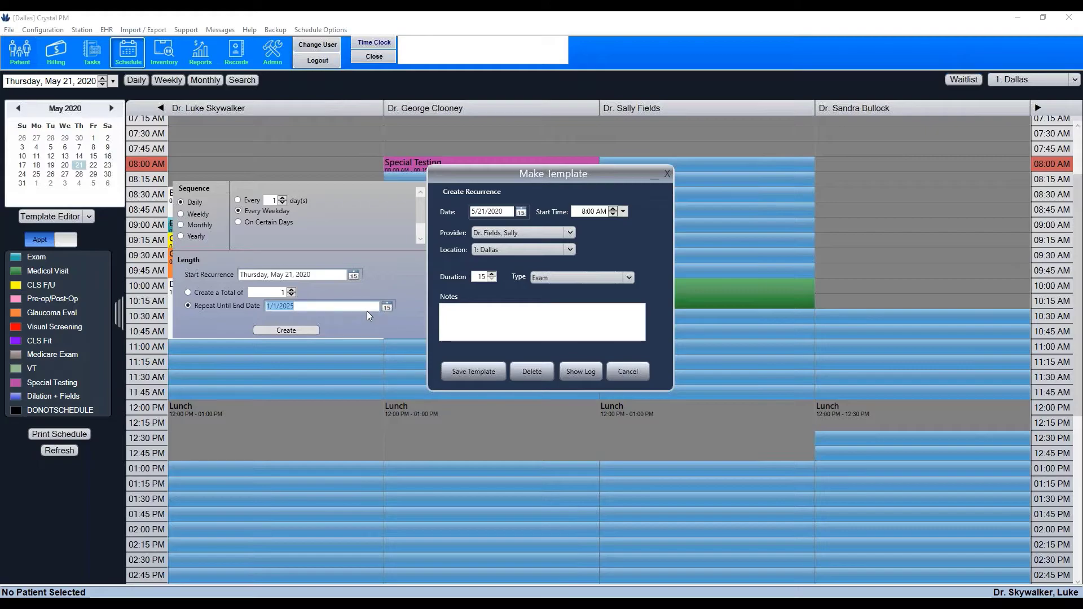
{"action": "left_click", "coordinate": [309, 330]}
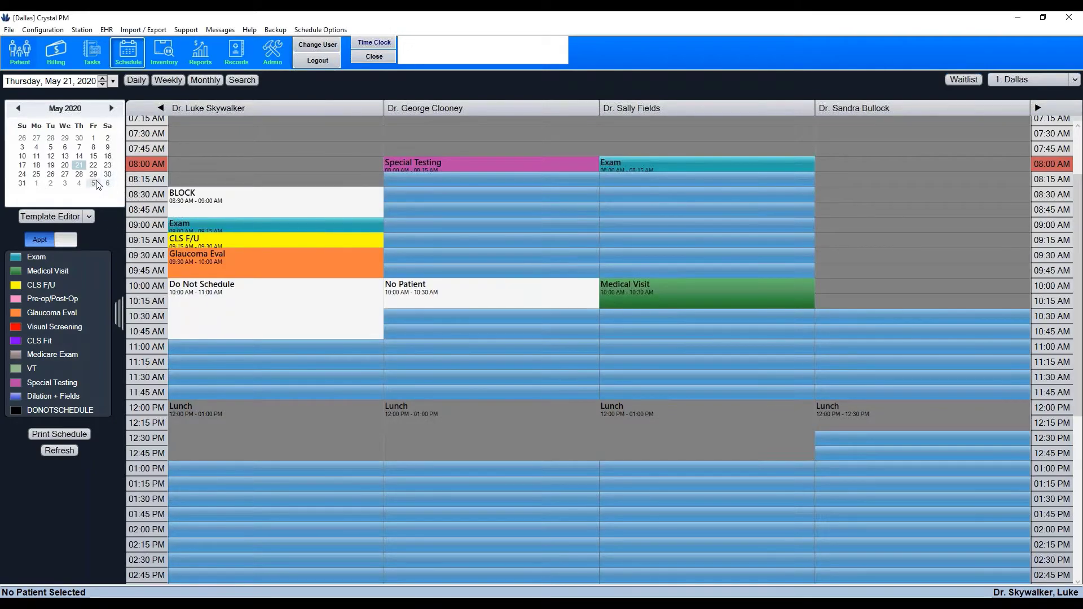
View May 28, then Thursday, June 4, 2020 in the mini calendar.
{"action": "left_click", "coordinate": [79, 174]}
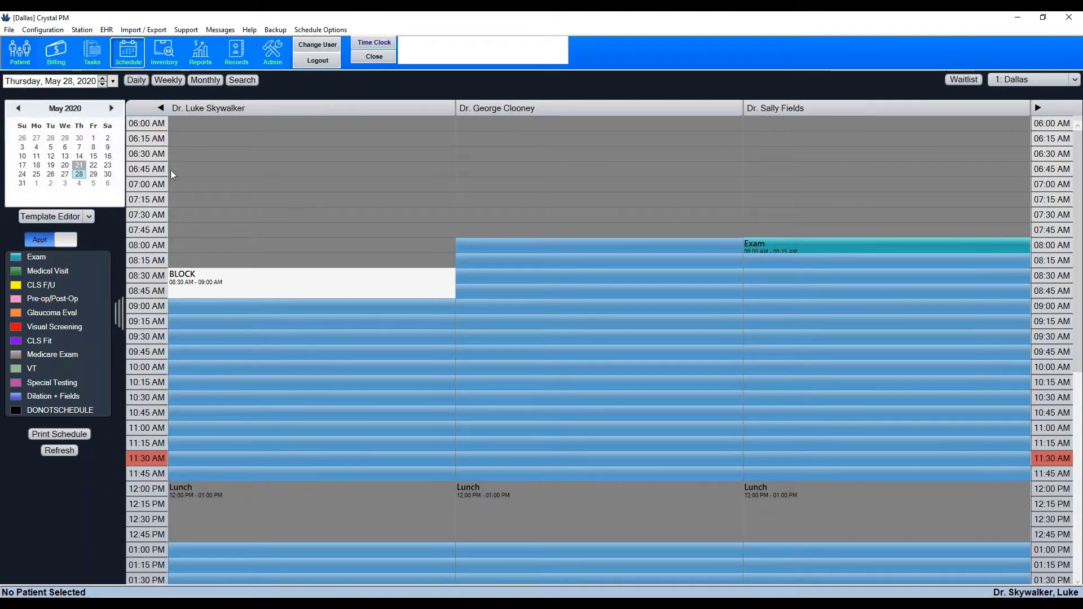
{"action": "left_click", "coordinate": [79, 183]}
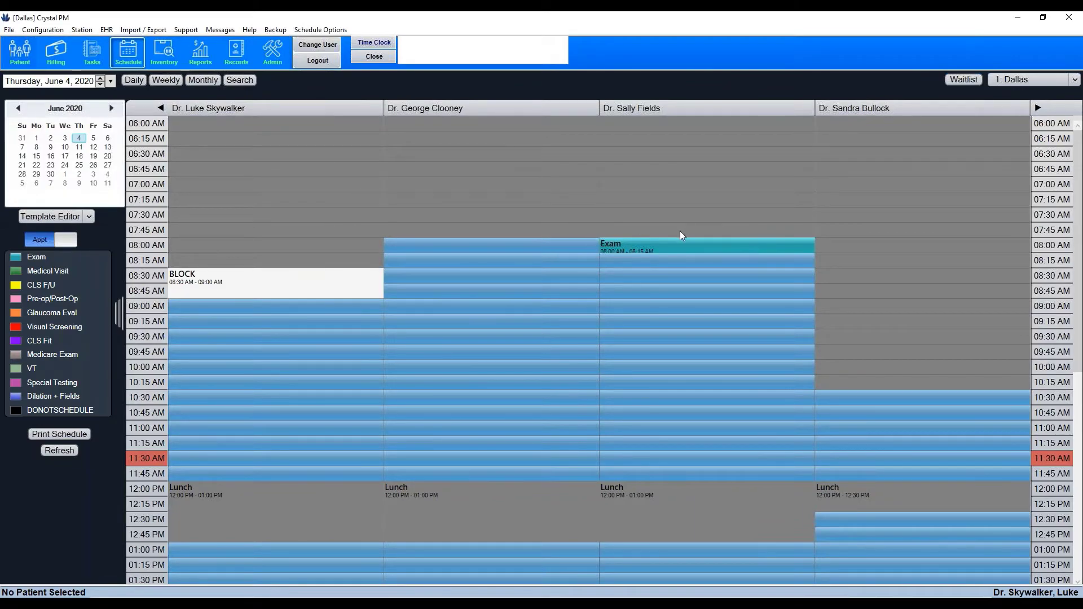
Delete Dr. Fields' June 4 Exam template, declining to remove the remaining occurrences.
{"action": "double_click", "coordinate": [617, 247]}
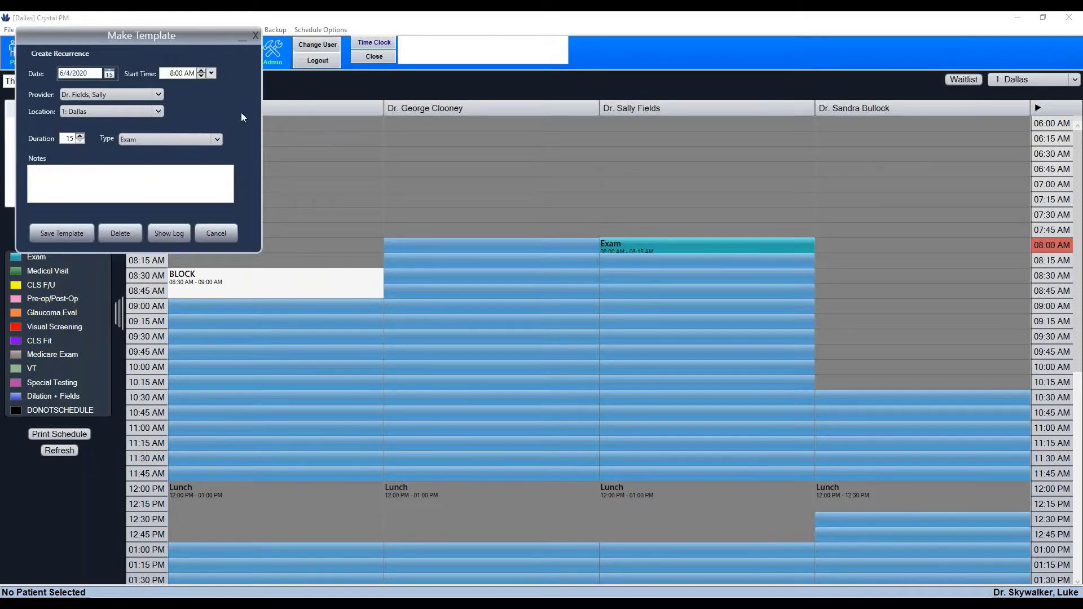
{"action": "left_click_drag", "start_coordinate": [193, 35], "coordinate": [548, 158]}
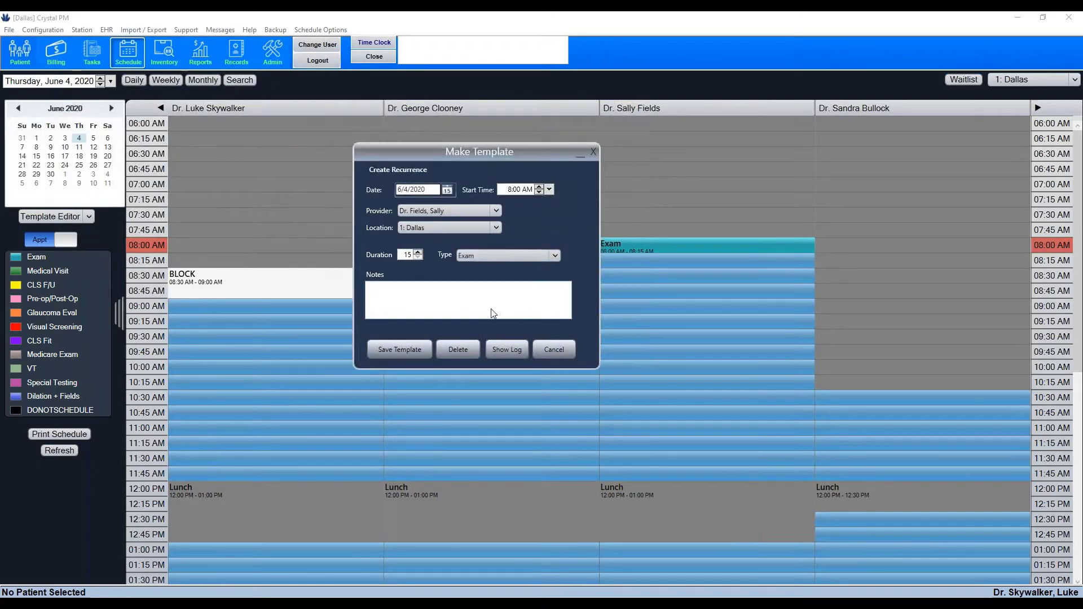
{"action": "left_click", "coordinate": [458, 350]}
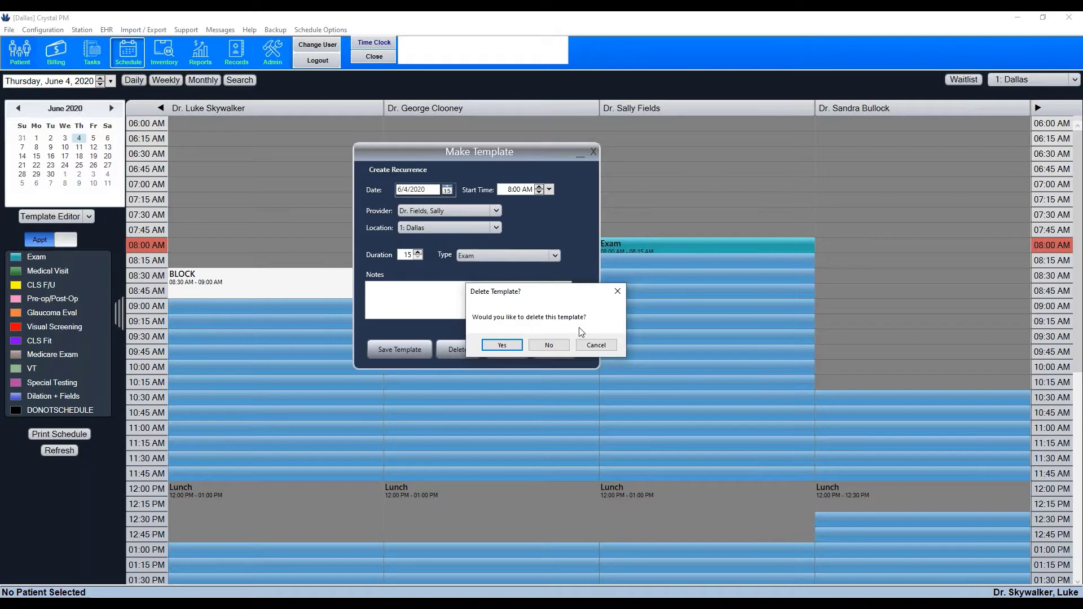
{"action": "left_click", "coordinate": [503, 345]}
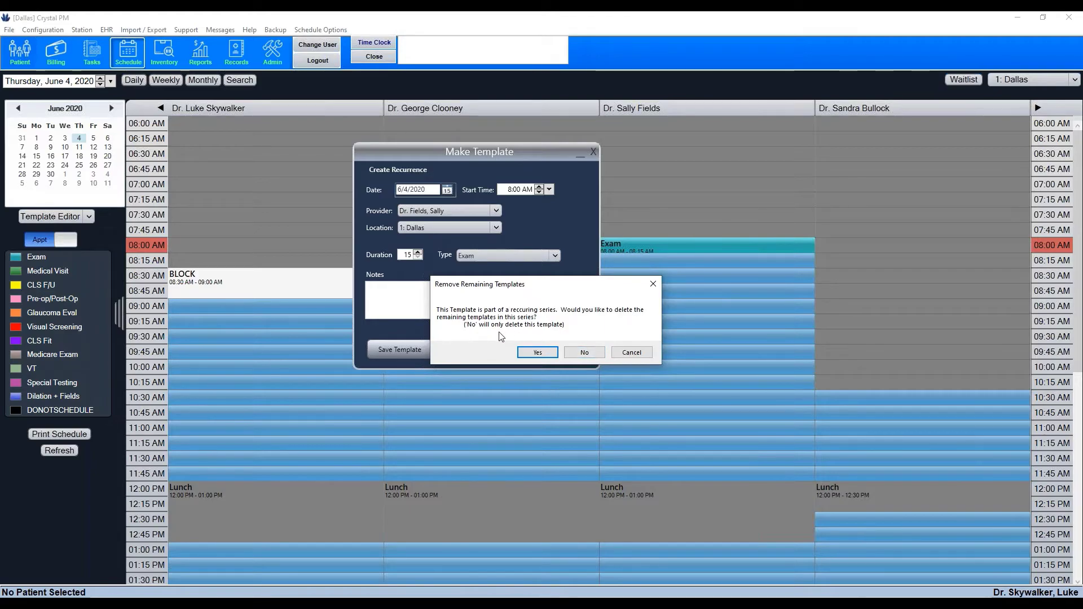
{"action": "left_click", "coordinate": [584, 353]}
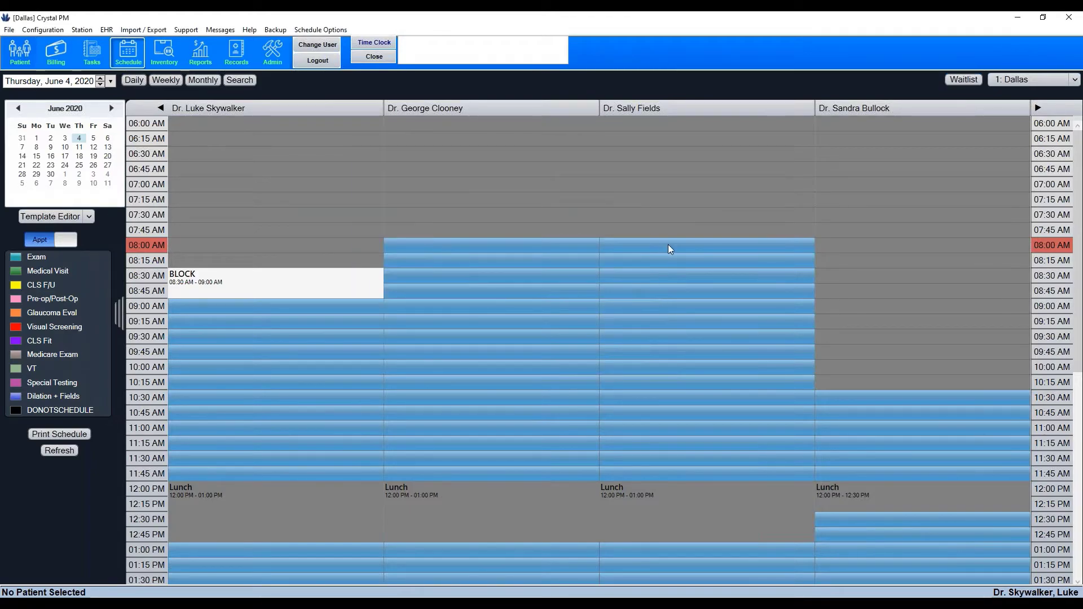
Check June 11, switch to Schedule View, and go back to Thursday, May 21, 2020.
{"action": "left_click", "coordinate": [79, 147]}
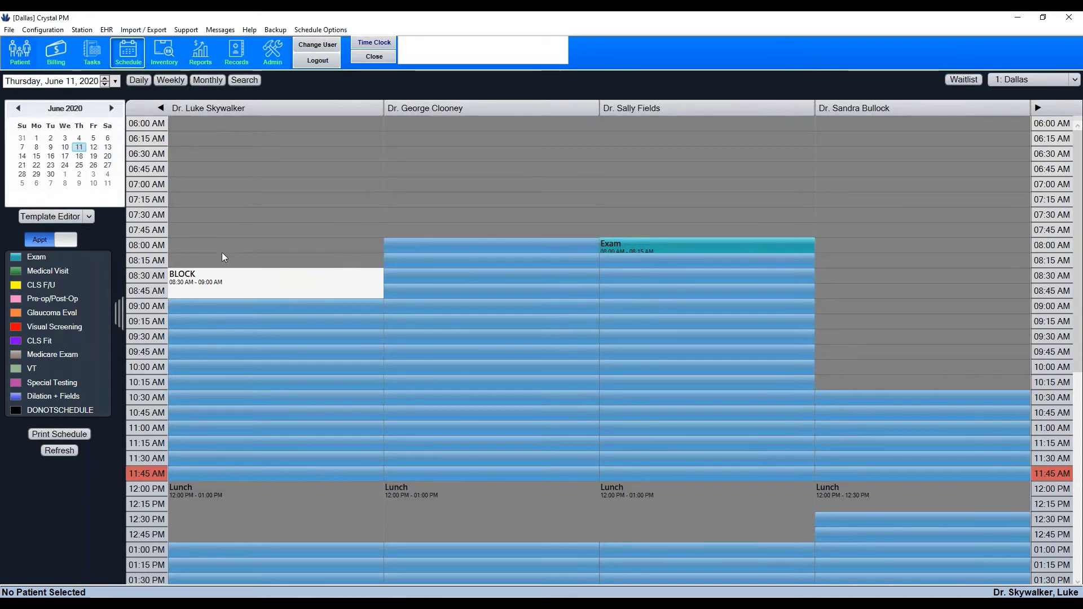
{"action": "left_click", "coordinate": [82, 221]}
{"action": "left_click", "coordinate": [72, 232]}
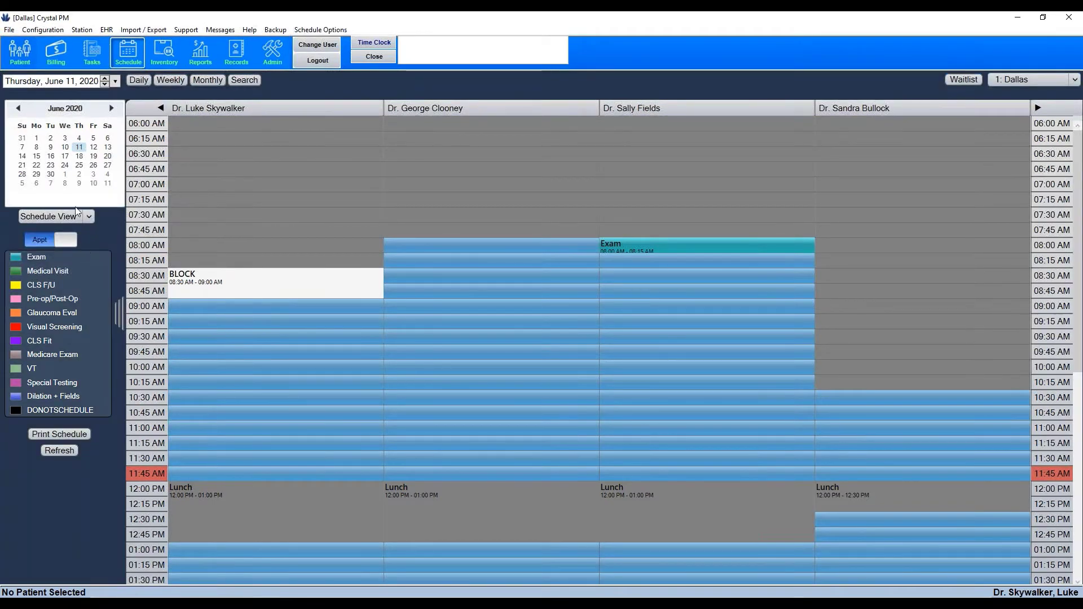
{"action": "left_click", "coordinate": [18, 108]}
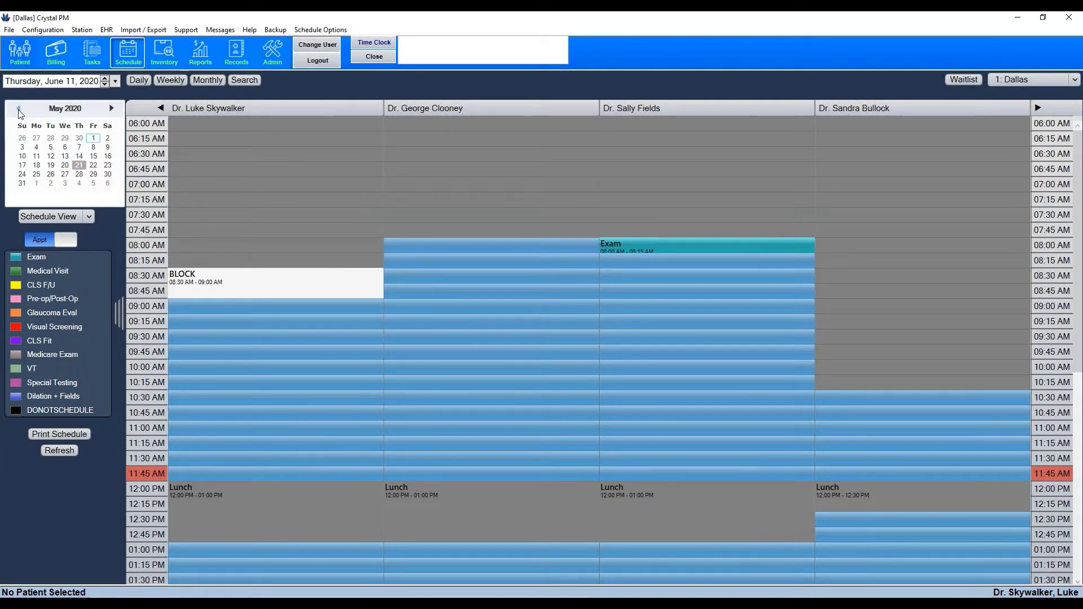
{"action": "left_click", "coordinate": [93, 138]}
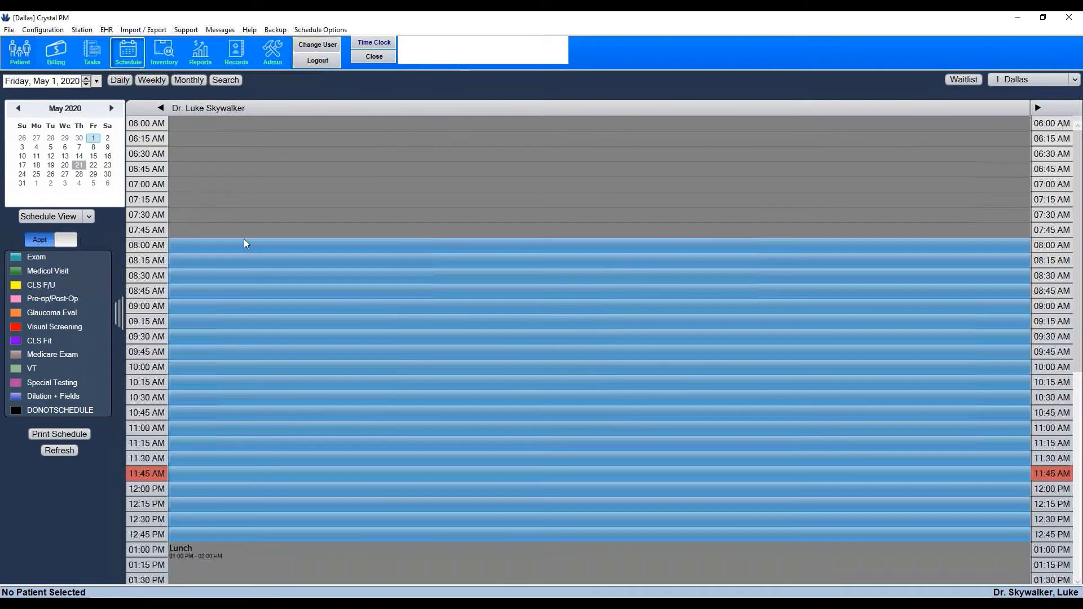
{"action": "left_click", "coordinate": [79, 165]}
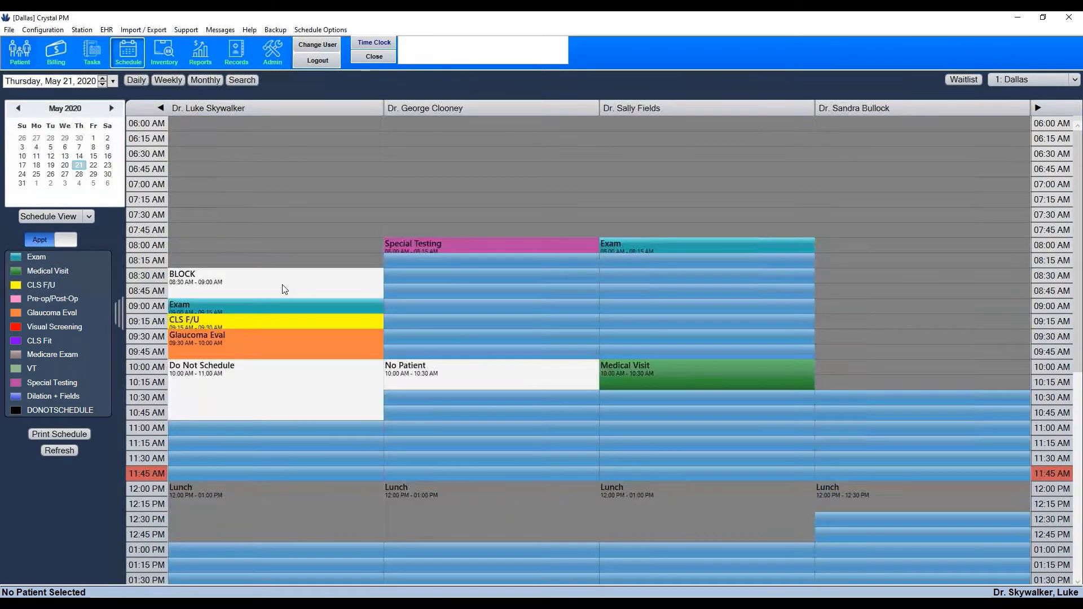
Book a patient found via Find Patient into Dr. Fields' 10:00 AM Medical Visit slot.
{"action": "double_click", "coordinate": [609, 368]}
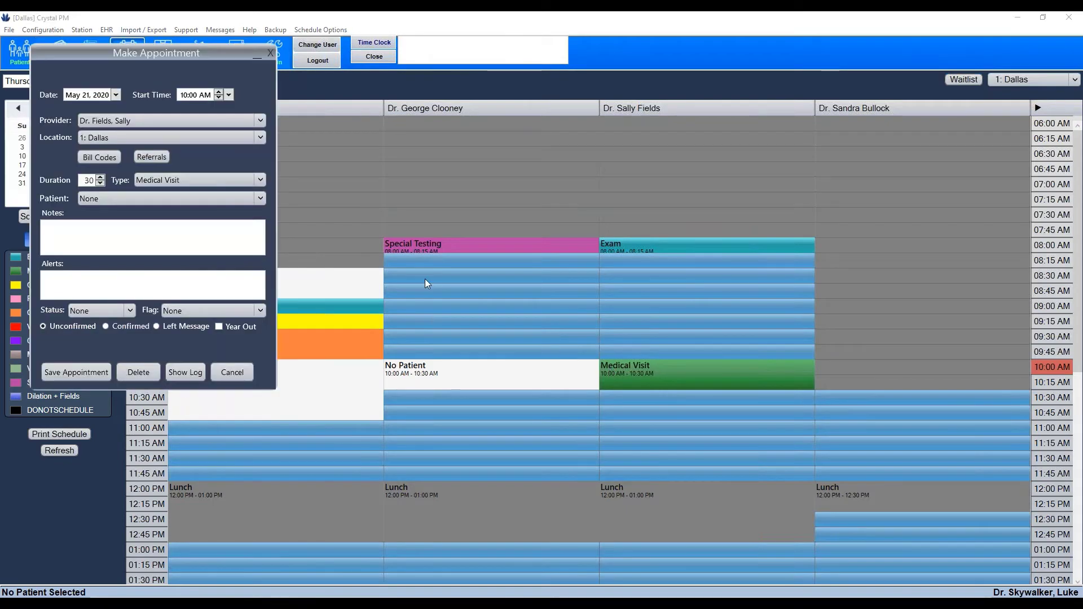
{"action": "left_click_drag", "start_coordinate": [180, 53], "coordinate": [569, 147]}
{"action": "left_click", "coordinate": [642, 296]}
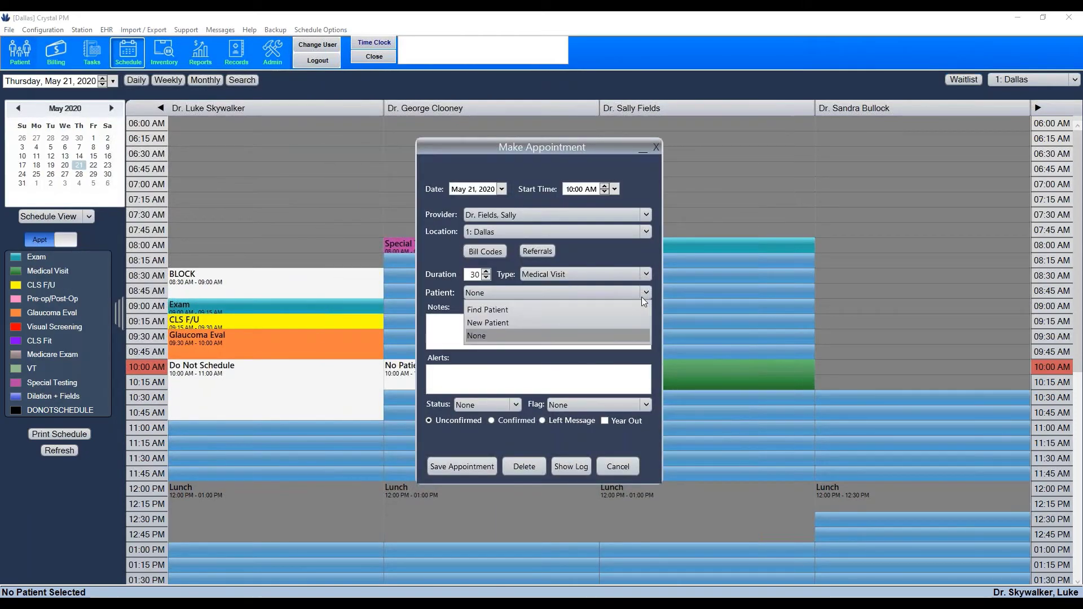
{"action": "left_click", "coordinate": [600, 309]}
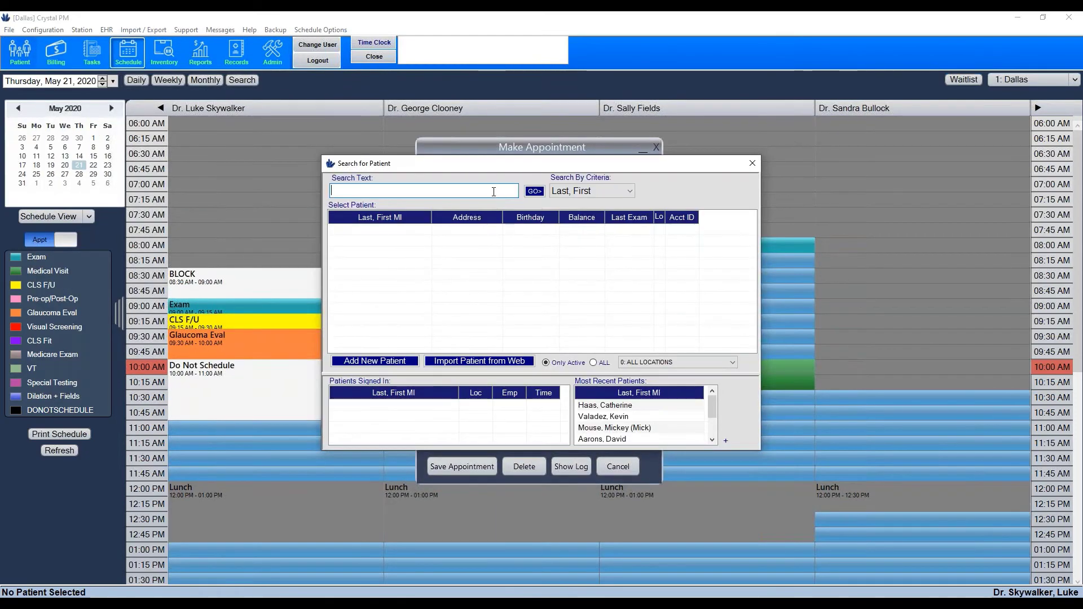
{"action": "type", "text": "j"}
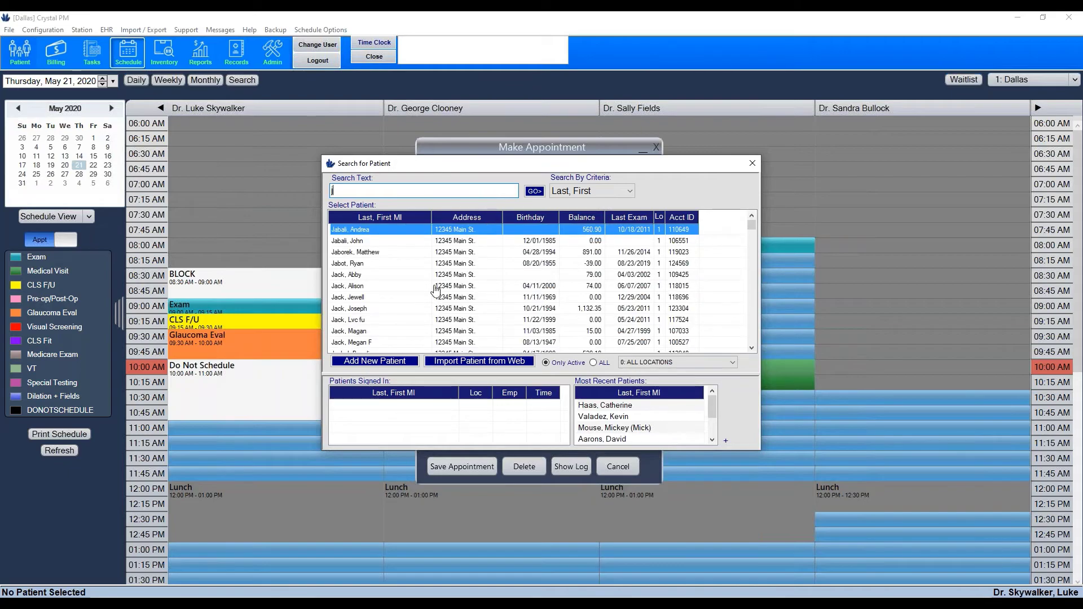
{"action": "double_click", "coordinate": [355, 275]}
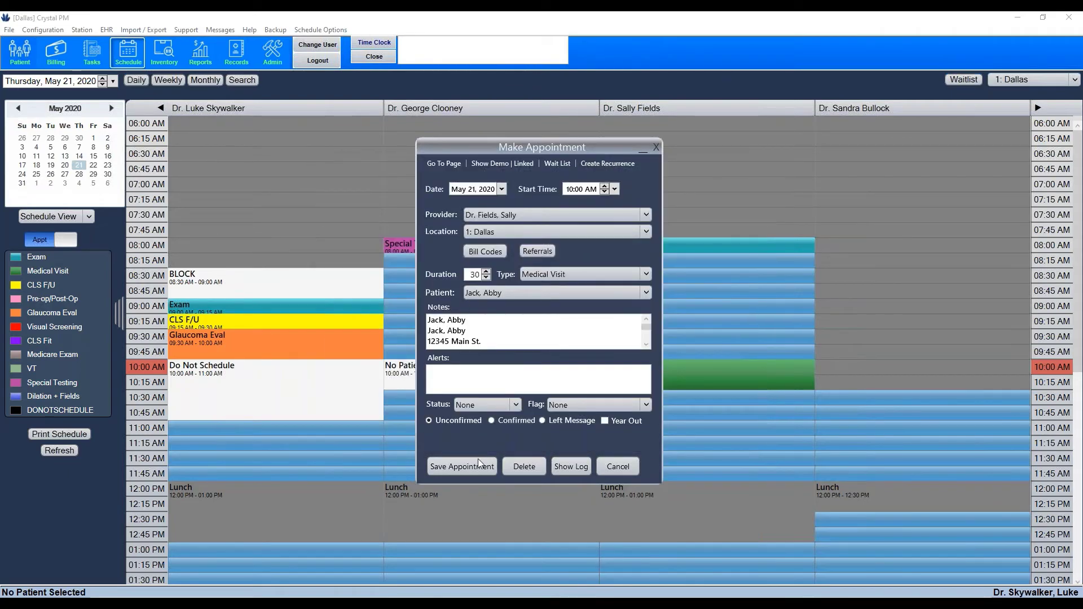
{"action": "left_click", "coordinate": [467, 467]}
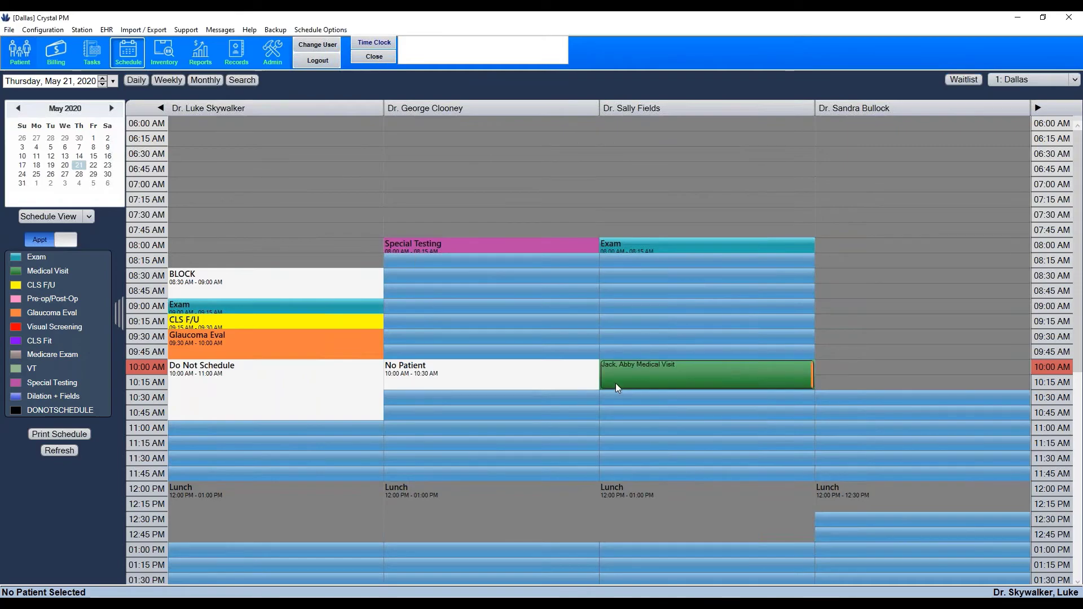